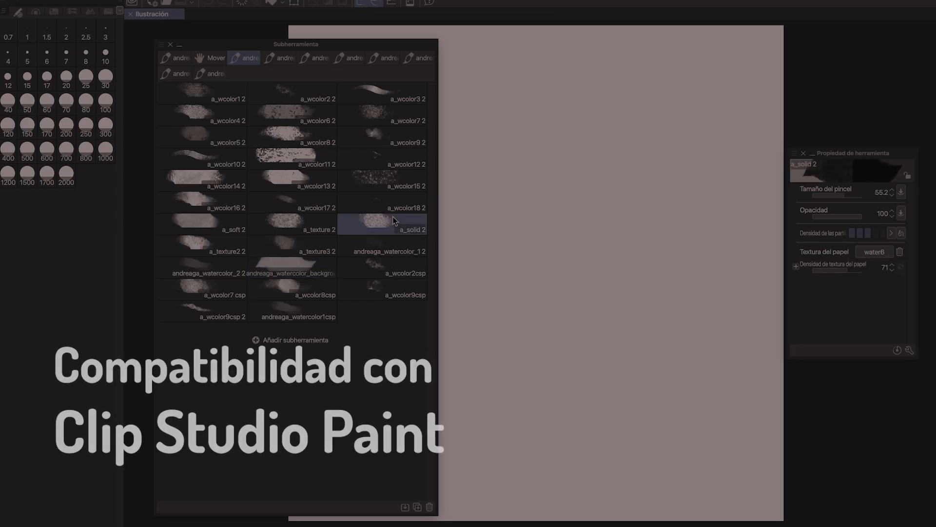
pyautogui.moveTo(500, 188)
pyautogui.mouseDown()
pyautogui.moveTo(631, 244)
pyautogui.moveTo(690, 239)
pyautogui.mouseUp()
pyautogui.click(201, 180)
pyautogui.moveTo(541, 120)
pyautogui.mouseDown()
pyautogui.moveTo(585, 146)
pyautogui.moveTo(695, 176)
pyautogui.mouseUp()
pyautogui.moveTo(517, 270); pyautogui.dragTo(630, 294)
pyautogui.click(202, 137)
pyautogui.moveTo(519, 337)
pyautogui.mouseDown()
pyautogui.moveTo(668, 458)
pyautogui.moveTo(712, 465)
pyautogui.mouseUp()
pyautogui.click(383, 319)
pyautogui.moveTo(508, 329); pyautogui.dragTo(722, 447)
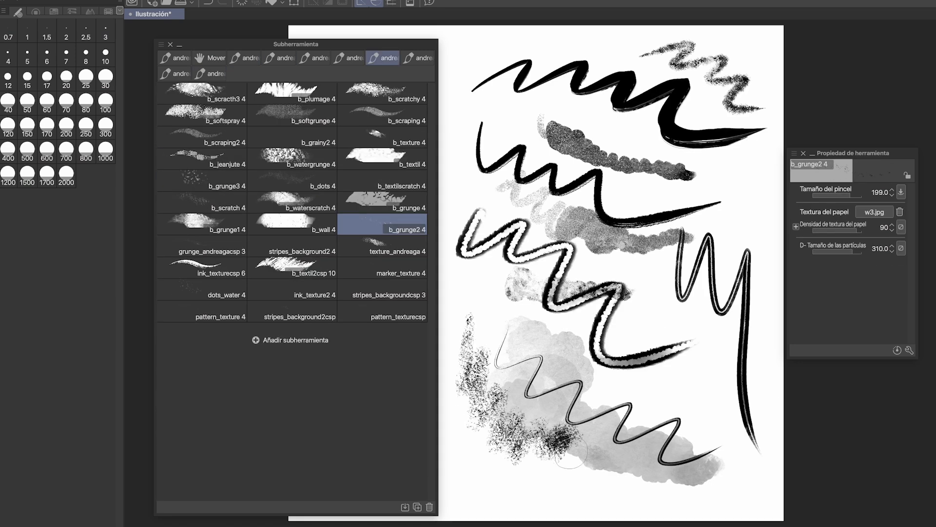
pyautogui.moveTo(524, 424); pyautogui.dragTo(605, 465)
pyautogui.click(383, 270)
pyautogui.click(202, 290)
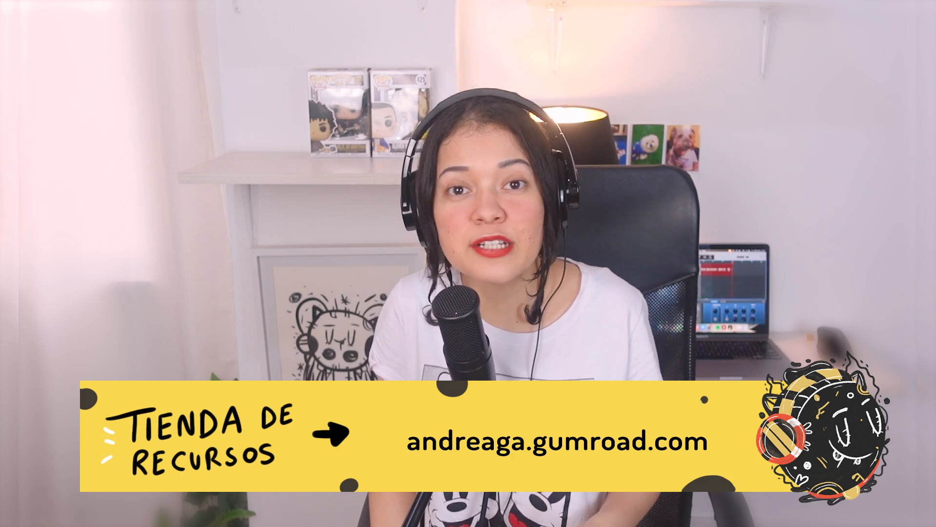
# Handwrite the red title "RITMO Y TEXTURAS" across the upper part of the canvas on the ritmo layer
pyautogui.moveTo(420, 122)
pyautogui.mouseDown()
pyautogui.moveTo(432, 147)
pyautogui.moveTo(514, 161)
pyautogui.moveTo(649, 119)
pyautogui.moveTo(800, 156)
pyautogui.moveTo(769, 174)
pyautogui.mouseUp()
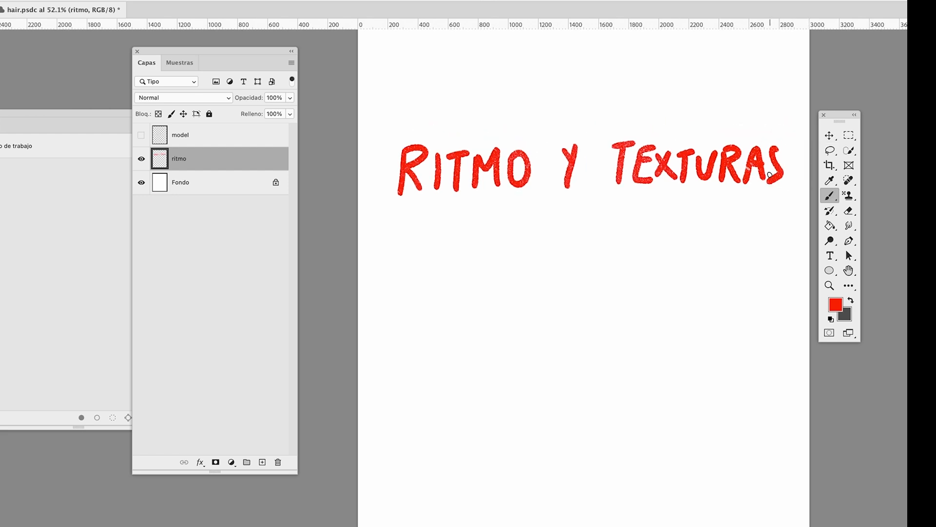
# Draw two groups of flowing red strokes in the middle of the canvas to illustrate hair rhythm
pyautogui.moveTo(431, 373)
pyautogui.mouseDown()
pyautogui.moveTo(561, 291)
pyautogui.moveTo(565, 310)
pyautogui.mouseUp()
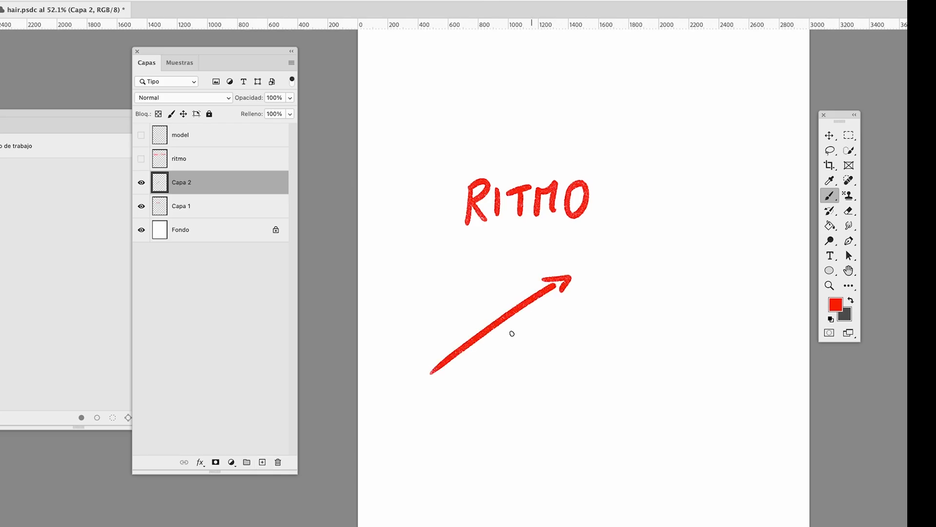
pyautogui.moveTo(469, 391); pyautogui.dragTo(575, 331)
pyautogui.moveTo(493, 404); pyautogui.dragTo(593, 349)
pyautogui.moveTo(628, 254); pyautogui.dragTo(675, 366)
pyautogui.moveTo(653, 255)
pyautogui.mouseDown()
pyautogui.moveTo(708, 345)
pyautogui.moveTo(718, 344)
pyautogui.mouseUp()
pyautogui.moveTo(682, 251); pyautogui.dragTo(720, 315)
pyautogui.moveTo(712, 319); pyautogui.dragTo(730, 312)
# Draw further groups of red rhythm strokes across the lower part of the canvas
pyautogui.moveTo(411, 521); pyautogui.dragTo(569, 463)
pyautogui.moveTo(433, 525); pyautogui.dragTo(588, 489)
pyautogui.moveTo(409, 497); pyautogui.dragTo(566, 451)
pyautogui.press('super+z')
pyautogui.moveTo(572, 455); pyautogui.dragTo(580, 465)
pyautogui.moveTo(578, 481); pyautogui.dragTo(593, 493)
pyautogui.moveTo(687, 434); pyautogui.dragTo(725, 490)
pyautogui.moveTo(695, 473); pyautogui.dragTo(704, 503)
pyautogui.moveTo(741, 468)
pyautogui.mouseDown()
pyautogui.moveTo(717, 520)
pyautogui.moveTo(754, 517)
pyautogui.mouseUp()
pyautogui.moveTo(690, 510); pyautogui.dragTo(702, 526)
pyautogui.moveTo(735, 422); pyautogui.dragTo(761, 471)
pyautogui.moveTo(749, 464); pyautogui.dragTo(763, 478)
# Draw red strands fanning out to both sides from a shared parting in the upper part of the canvas
pyautogui.moveTo(717, 125); pyautogui.dragTo(644, 157)
pyautogui.moveTo(713, 140)
pyautogui.mouseDown()
pyautogui.moveTo(690, 132)
pyautogui.moveTo(666, 174)
pyautogui.mouseUp()
pyautogui.moveTo(713, 156); pyautogui.dragTo(678, 195)
pyautogui.moveTo(637, 152); pyautogui.dragTo(651, 164)
pyautogui.moveTo(722, 176); pyautogui.dragTo(702, 210)
pyautogui.moveTo(730, 121); pyautogui.dragTo(790, 156)
pyautogui.moveTo(730, 141)
pyautogui.mouseDown()
pyautogui.moveTo(771, 169)
pyautogui.moveTo(768, 195)
pyautogui.mouseUp()
pyautogui.moveTo(727, 188); pyautogui.dragTo(748, 207)
# Hide the rhythm-stroke layer and, on a new layer, sketch a red circle with a vertical axis and curved strands leaving its centre
pyautogui.moveTo(743, 296); pyautogui.dragTo(730, 252)
pyautogui.click(142, 183)
pyautogui.click(262, 462)
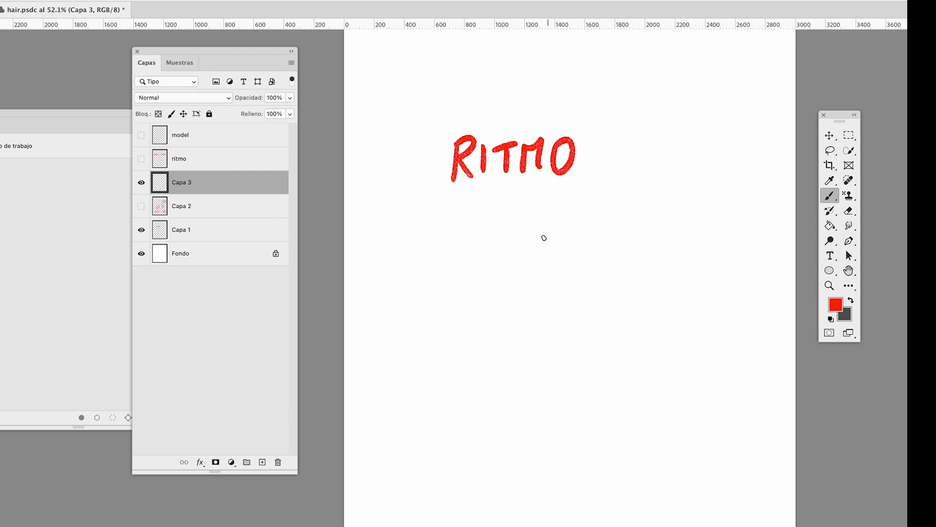
pyautogui.moveTo(538, 225); pyautogui.dragTo(536, 224)
pyautogui.click(547, 300)
pyautogui.moveTo(543, 298)
pyautogui.mouseDown()
pyautogui.moveTo(445, 392)
pyautogui.moveTo(469, 390)
pyautogui.mouseUp()
pyautogui.moveTo(547, 221); pyautogui.dragTo(547, 429)
pyautogui.moveTo(545, 191); pyautogui.dragTo(547, 220)
# Add a short leader line from the vertical axis and handwrite the label "LÍNEA" beside it
pyautogui.moveTo(561, 207); pyautogui.dragTo(597, 188)
pyautogui.moveTo(596, 171); pyautogui.dragTo(614, 195)
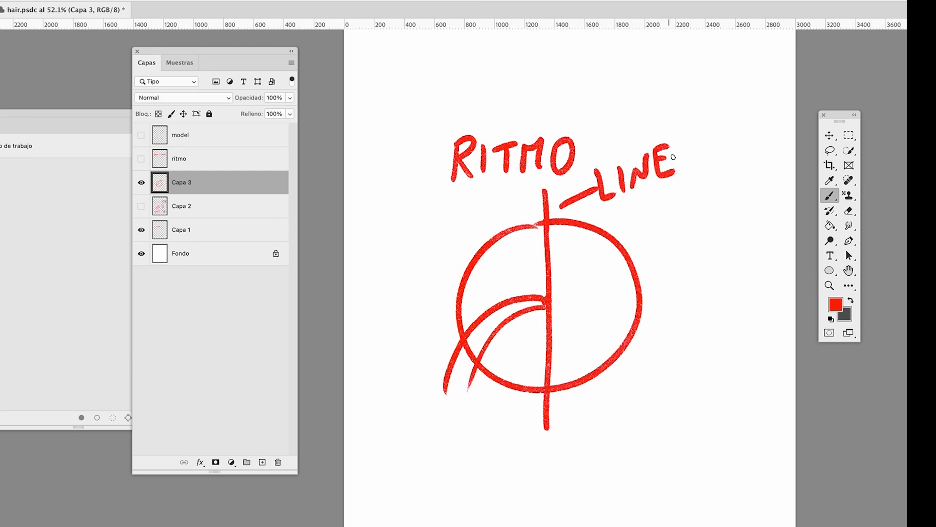
pyautogui.moveTo(675, 161); pyautogui.dragTo(700, 157)
pyautogui.moveTo(636, 140); pyautogui.dragTo(623, 147)
# Draw additional curved strands falling from the circle's central line toward both sides
pyautogui.moveTo(531, 282); pyautogui.dragTo(429, 364)
pyautogui.moveTo(540, 344)
pyautogui.mouseDown()
pyautogui.moveTo(497, 401)
pyautogui.moveTo(527, 456)
pyautogui.mouseUp()
pyautogui.moveTo(537, 251); pyautogui.dragTo(412, 342)
pyautogui.moveTo(559, 252); pyautogui.dragTo(663, 341)
pyautogui.moveTo(580, 287); pyautogui.dragTo(624, 390)
pyautogui.moveTo(566, 351); pyautogui.dragTo(590, 422)
pyautogui.moveTo(576, 392)
pyautogui.mouseDown()
pyautogui.moveTo(558, 461)
pyautogui.moveTo(583, 476)
pyautogui.mouseUp()
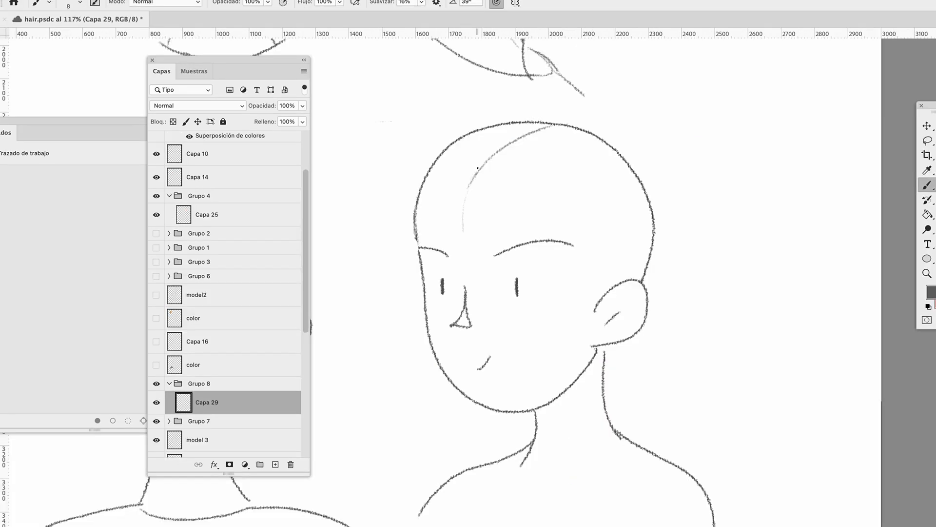
# Sketch the fringe strands on the three-quarter head, running from the parting across the forehead and toward the ear
pyautogui.moveTo(477, 168); pyautogui.dragTo(575, 239)
pyautogui.moveTo(523, 144); pyautogui.dragTo(599, 314)
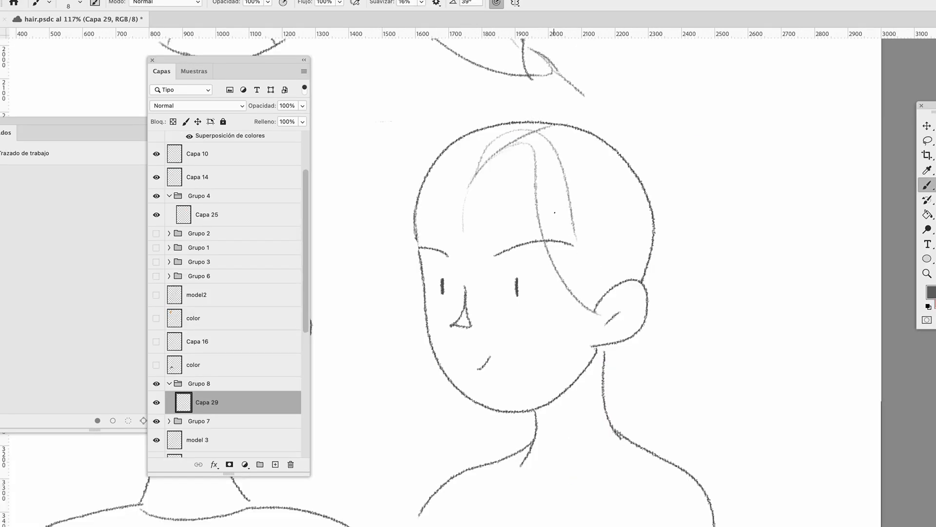
pyautogui.moveTo(570, 181); pyautogui.dragTo(628, 361)
pyautogui.moveTo(510, 146); pyautogui.dragTo(536, 209)
pyautogui.moveTo(496, 153); pyautogui.dragTo(521, 237)
# Sketch the strands on the far side of the forehead, along the crown and above the ear of the three-quarter head
pyautogui.moveTo(472, 177); pyautogui.dragTo(413, 271)
pyautogui.moveTo(487, 149)
pyautogui.mouseDown()
pyautogui.moveTo(410, 197)
pyautogui.moveTo(423, 248)
pyautogui.mouseUp()
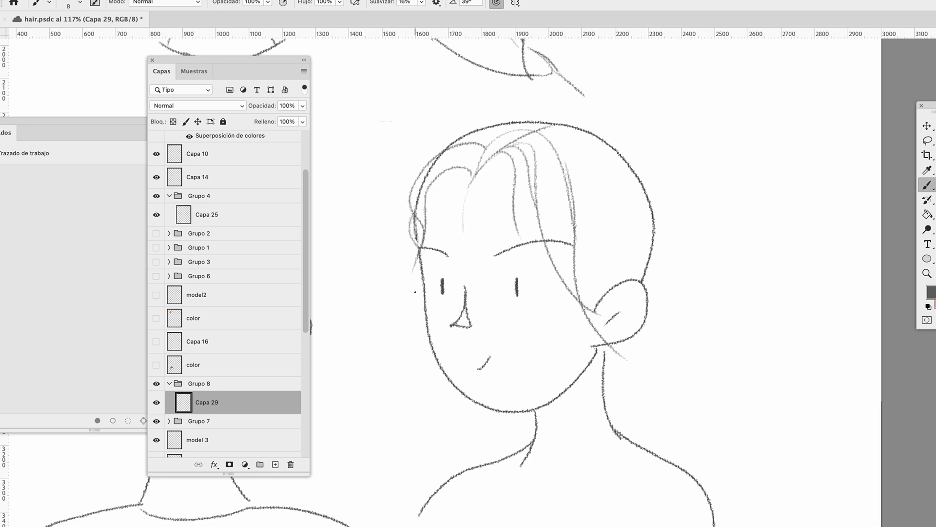
pyautogui.moveTo(498, 129); pyautogui.dragTo(472, 149)
pyautogui.moveTo(564, 159); pyautogui.dragTo(621, 295)
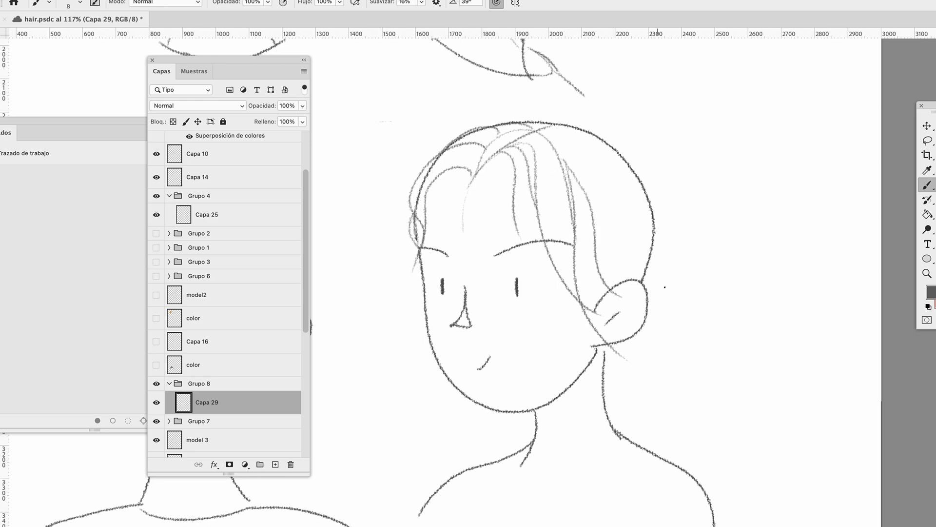
pyautogui.moveTo(571, 138); pyautogui.dragTo(616, 226)
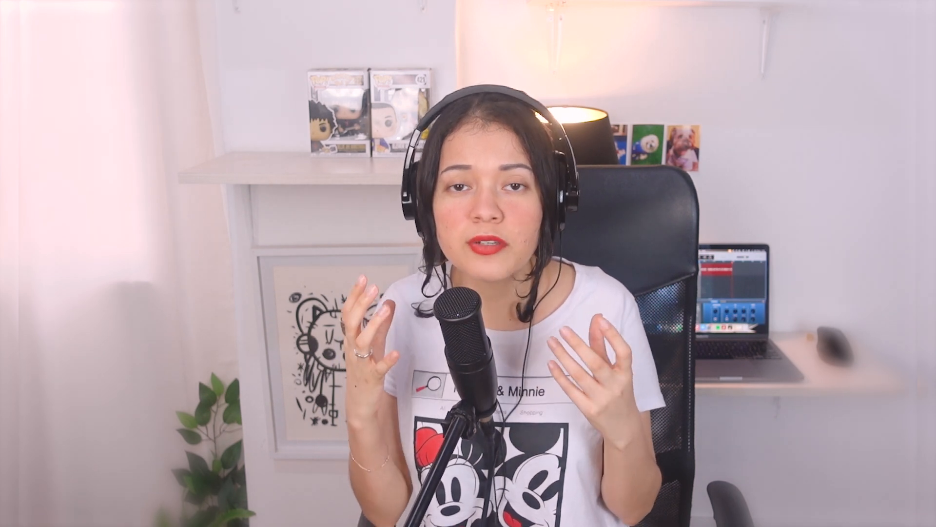
# Draw pencil hair-texture examples under the TEXTURA heading, filling a leaf-shaped lock with fine strand lines
pyautogui.moveTo(508, 332); pyautogui.dragTo(514, 250)
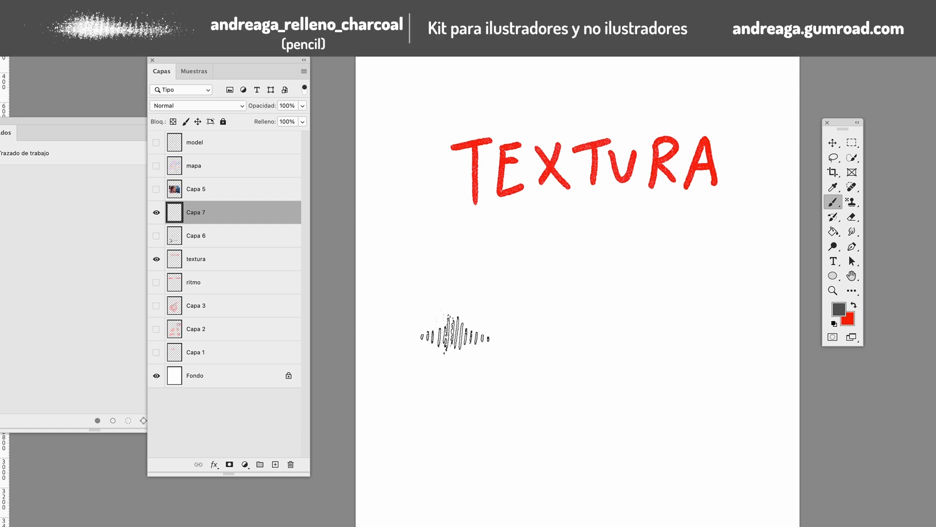
pyautogui.moveTo(452, 335)
pyautogui.mouseDown()
pyautogui.moveTo(533, 360)
pyautogui.moveTo(508, 266)
pyautogui.moveTo(403, 334)
pyautogui.mouseUp()
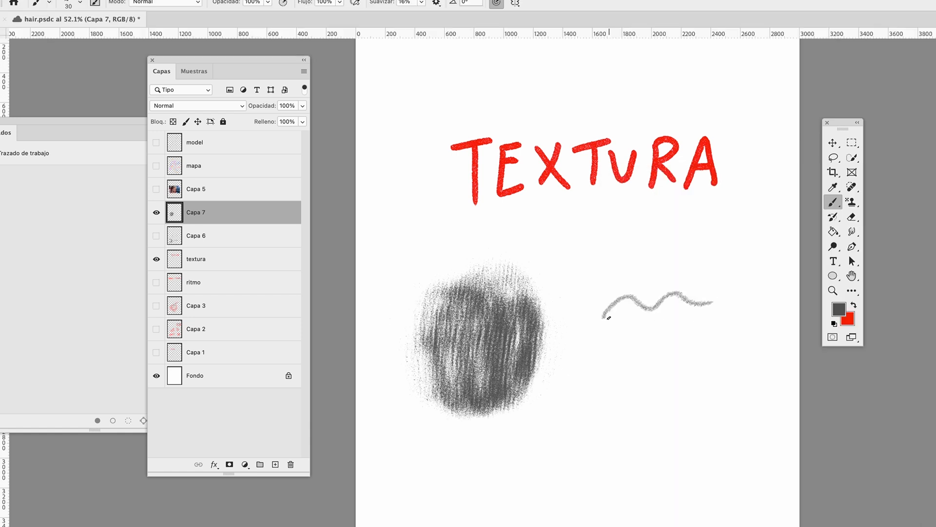
pyautogui.moveTo(615, 300); pyautogui.dragTo(691, 317)
pyautogui.moveTo(604, 317)
pyautogui.mouseDown()
pyautogui.moveTo(692, 350)
pyautogui.moveTo(654, 280)
pyautogui.moveTo(634, 299)
pyautogui.moveTo(650, 359)
pyautogui.moveTo(605, 321)
pyautogui.moveTo(648, 269)
pyautogui.moveTo(634, 342)
pyautogui.moveTo(609, 382)
pyautogui.moveTo(607, 316)
pyautogui.moveTo(634, 300)
pyautogui.mouseUp()
pyautogui.moveTo(607, 320); pyautogui.dragTo(604, 352)
pyautogui.moveTo(629, 478)
pyautogui.mouseDown()
pyautogui.moveTo(613, 442)
pyautogui.moveTo(641, 456)
pyautogui.moveTo(635, 466)
pyautogui.mouseUp()
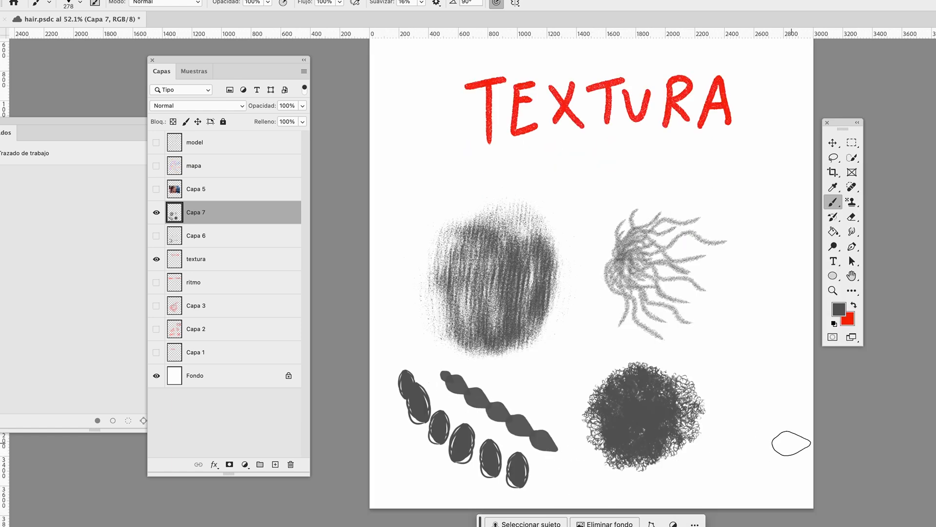
pyautogui.moveTo(753, 251)
pyautogui.mouseDown()
pyautogui.moveTo(751, 464)
pyautogui.moveTo(780, 361)
pyautogui.mouseUp()
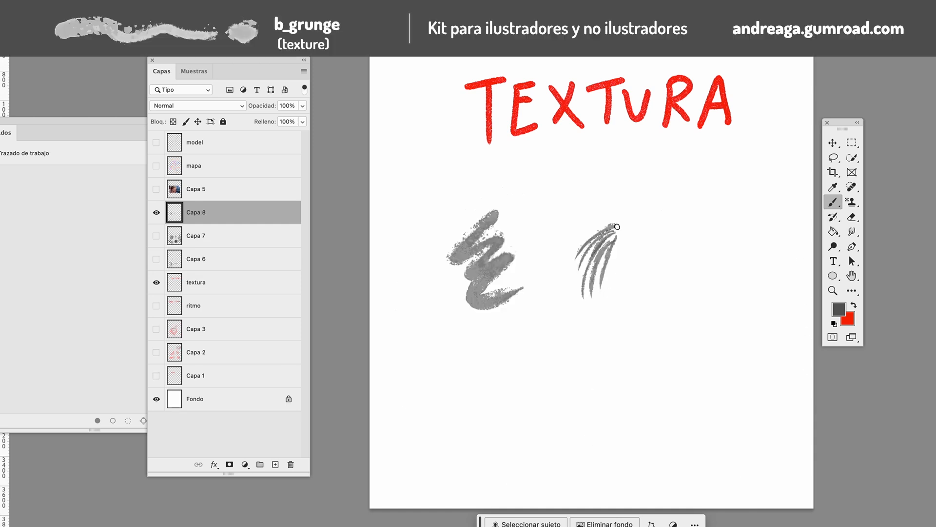
# Add fine texture strands to the first section of the braid below the ear on the texturas layer
pyautogui.moveTo(615, 221)
pyautogui.mouseDown()
pyautogui.moveTo(561, 246)
pyautogui.moveTo(583, 273)
pyautogui.mouseUp()
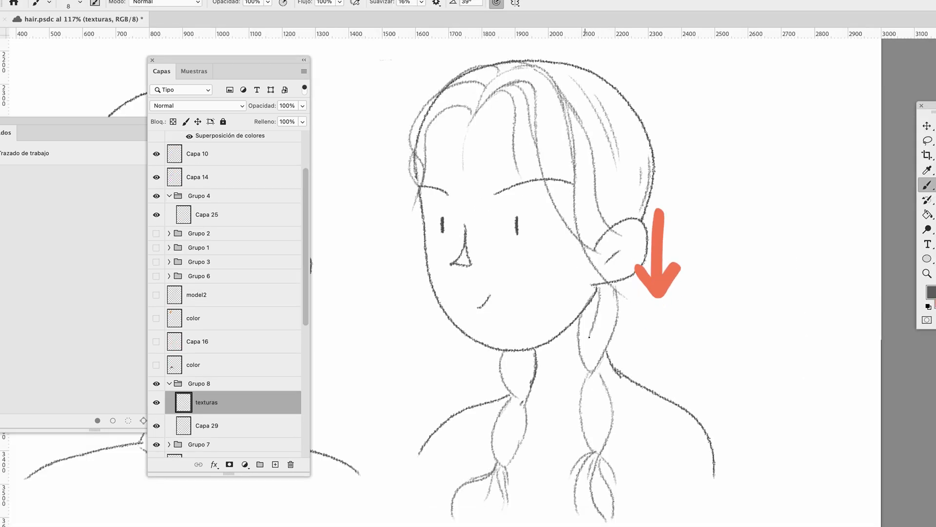
pyautogui.moveTo(601, 285)
pyautogui.mouseDown()
pyautogui.moveTo(597, 334)
pyautogui.moveTo(604, 331)
pyautogui.mouseUp()
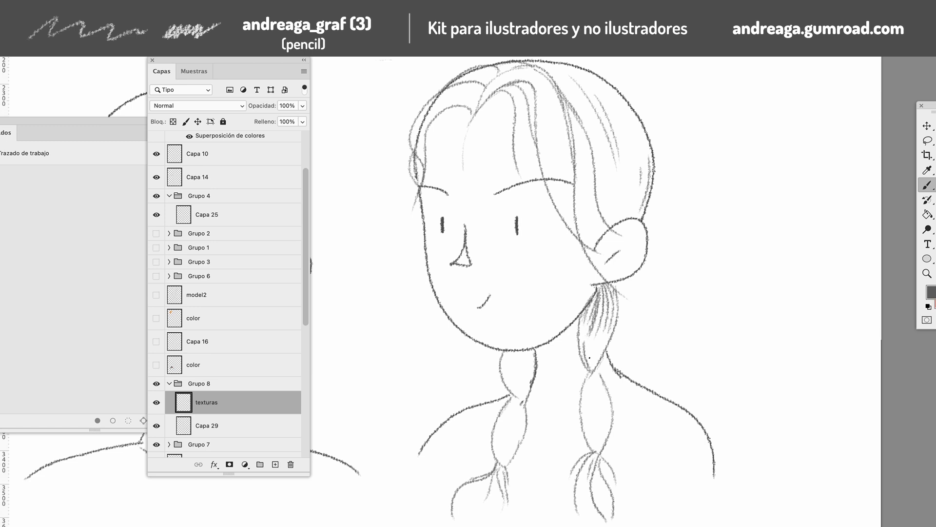
pyautogui.moveTo(589, 347); pyautogui.dragTo(591, 368)
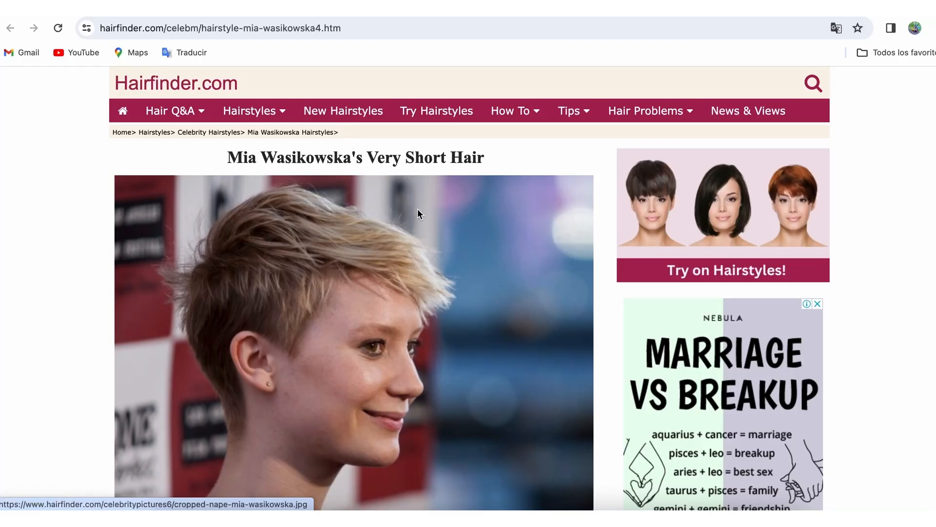
# Switch to the browser and examine the Hairfinder short-hairstyle photos, going back from the Mia Wasikowska page to the celebrity gallery
pyautogui.scroll(-3, 388, 194)
pyautogui.scroll(-15, 387, 194)
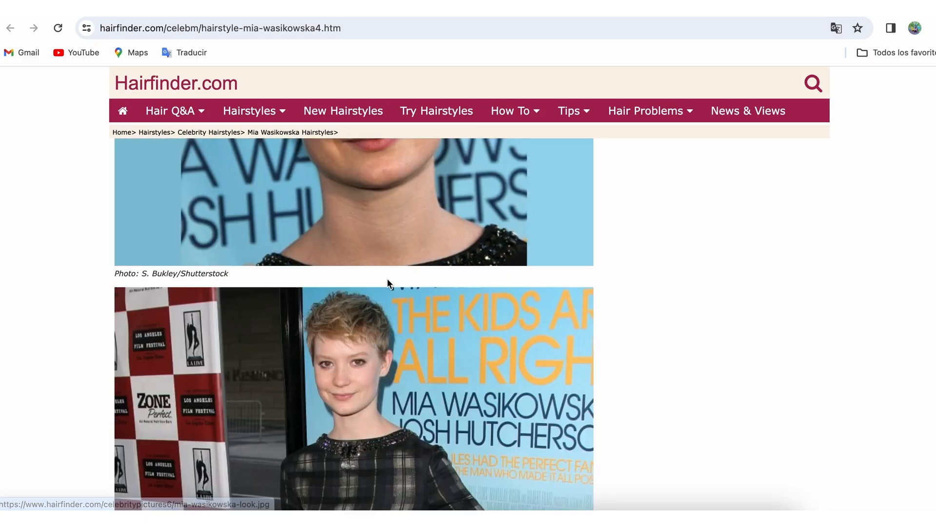
pyautogui.scroll(20, 393, 281)
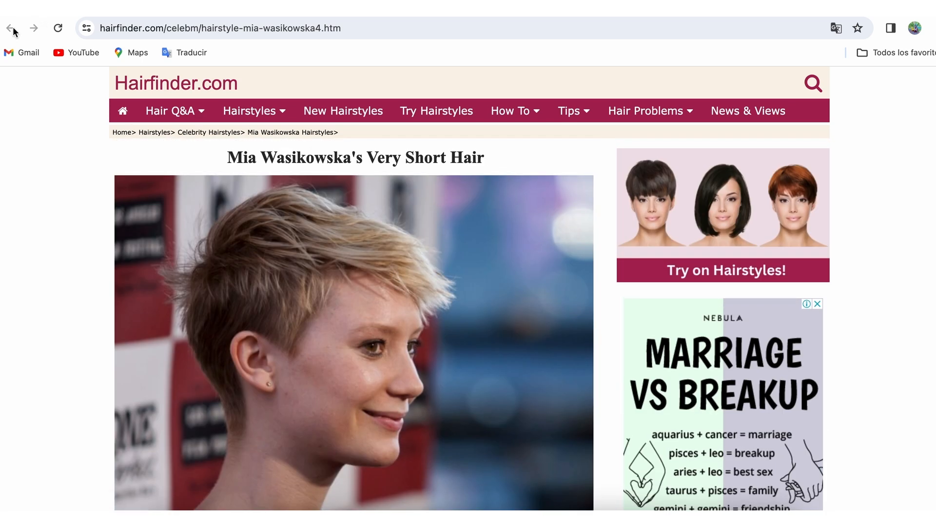
pyautogui.click(11, 28)
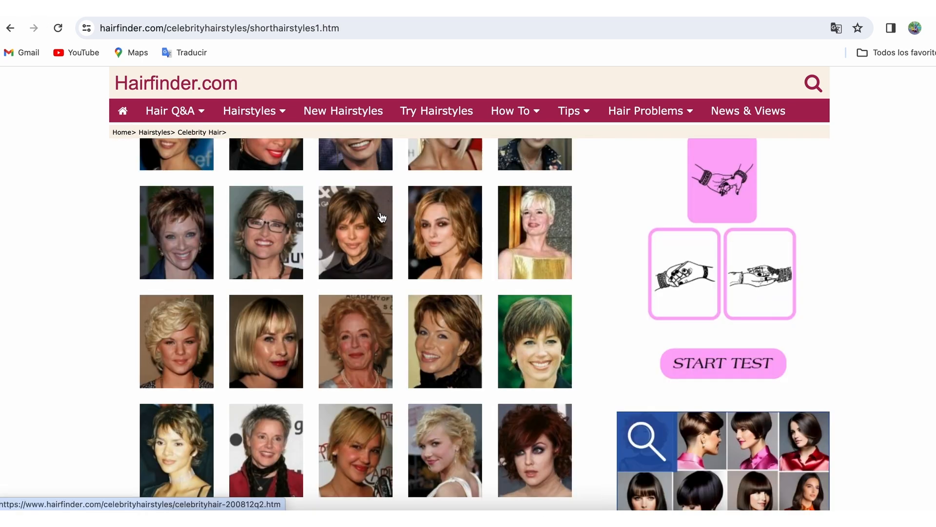
pyautogui.scroll(10, 351, 252)
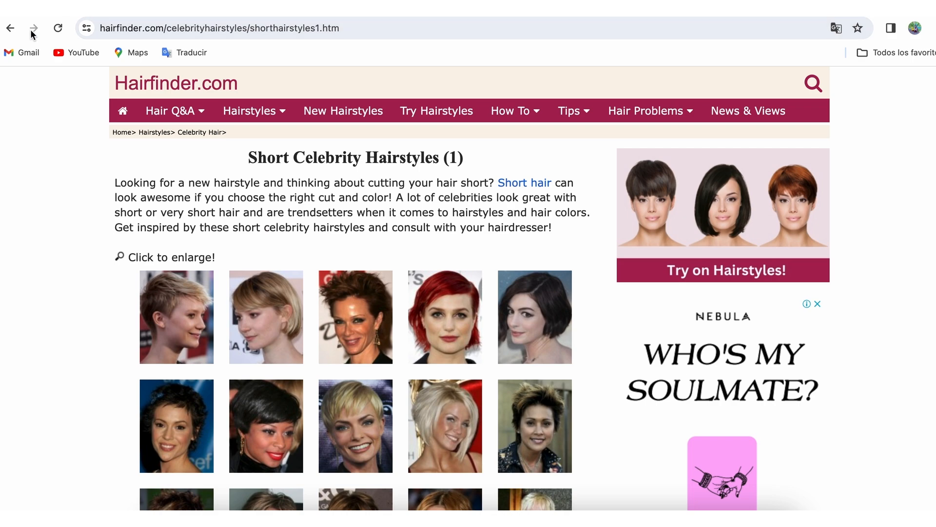
pyautogui.click(10, 28)
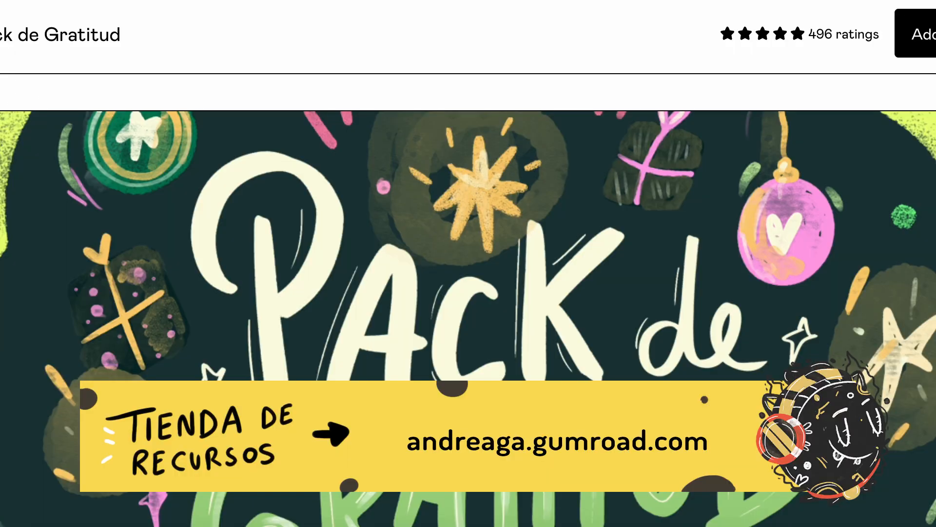
# Look through the Pack de Gratitud product page in the online resource store
pyautogui.scroll(-5, 393, 115)
pyautogui.scroll(-1, 456, 214)
pyautogui.scroll(-2, 456, 246)
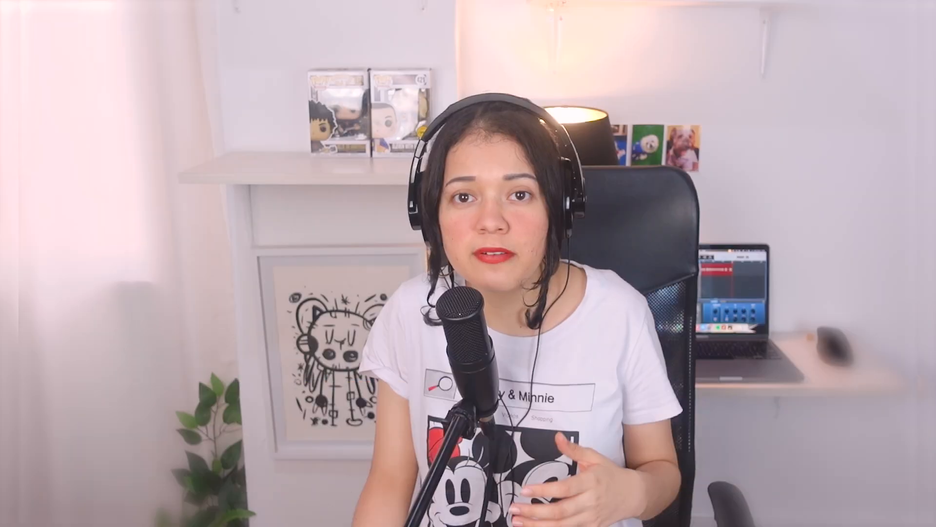
# Trace the ear and back of the head in red over the faded photo, and sketch a forehead hair stroke on the front-facing head
pyautogui.moveTo(511, 267); pyautogui.dragTo(514, 288)
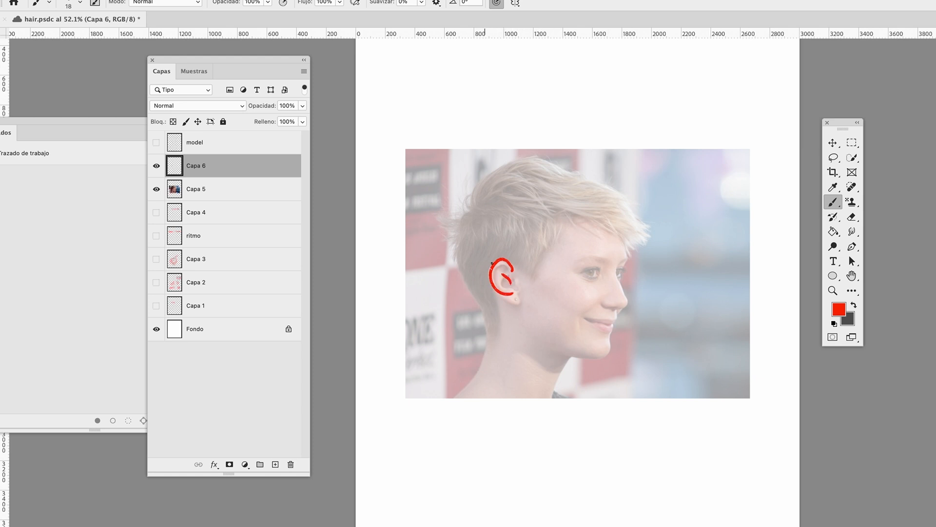
pyautogui.moveTo(460, 249)
pyautogui.mouseDown()
pyautogui.moveTo(485, 310)
pyautogui.moveTo(451, 396)
pyautogui.mouseUp()
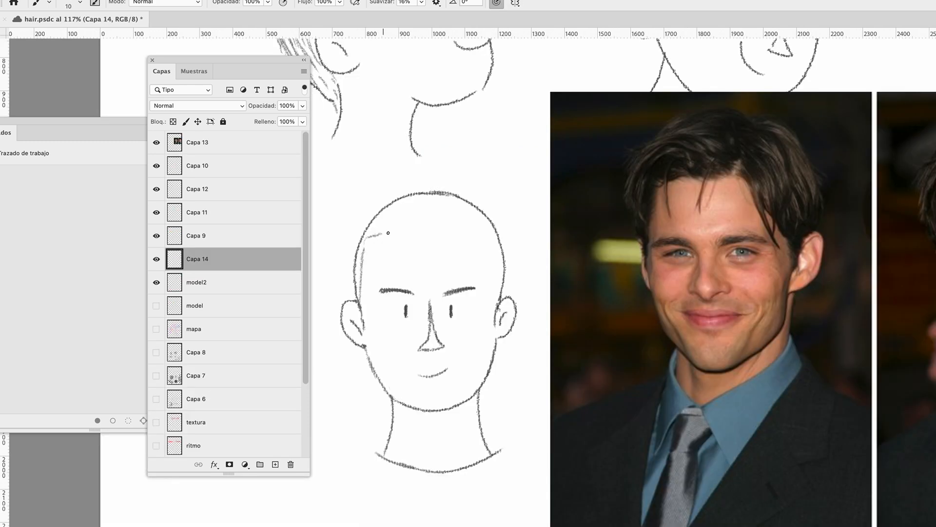
pyautogui.moveTo(388, 232); pyautogui.dragTo(424, 229)
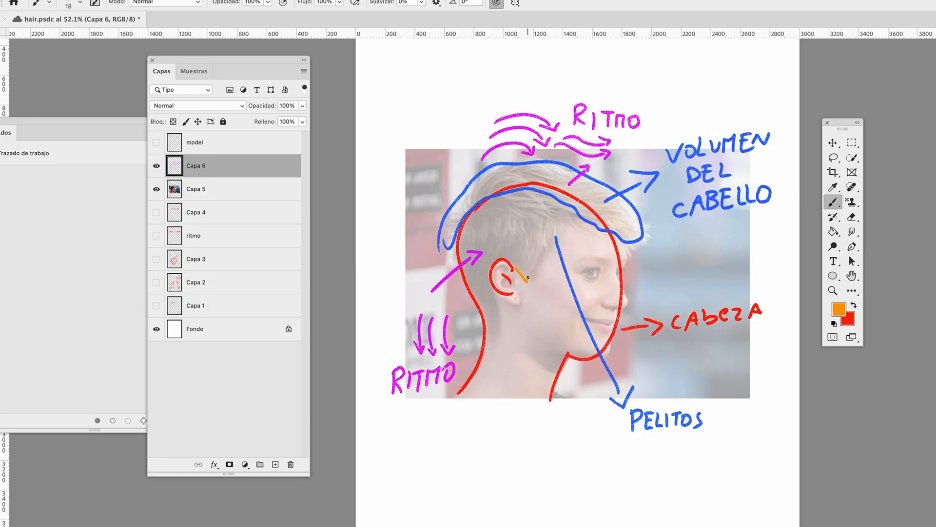
# Draw an orange arrow from the hairline near the ear and handwrite the label "CONTORNO" at its end
pyautogui.moveTo(526, 280)
pyautogui.mouseDown()
pyautogui.moveTo(602, 221)
pyautogui.moveTo(561, 360)
pyautogui.moveTo(605, 468)
pyautogui.mouseUp()
pyautogui.moveTo(624, 475)
pyautogui.mouseDown()
pyautogui.moveTo(645, 485)
pyautogui.moveTo(753, 480)
pyautogui.mouseUp()
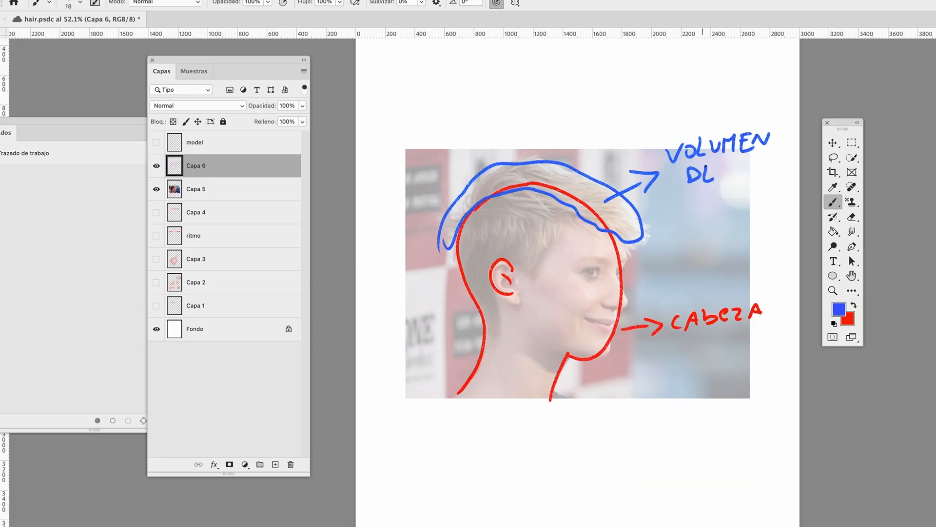
# Complete the blue label "VOLUMEN DEL CABELLO" and draw a blue arrow from the temple to the word "PELITOS"
pyautogui.moveTo(707, 166); pyautogui.dragTo(732, 178)
pyautogui.moveTo(689, 217); pyautogui.dragTo(707, 217)
pyautogui.moveTo(695, 204)
pyautogui.mouseDown()
pyautogui.moveTo(705, 202)
pyautogui.moveTo(707, 215)
pyautogui.mouseUp()
pyautogui.moveTo(707, 193)
pyautogui.mouseDown()
pyautogui.moveTo(710, 213)
pyautogui.moveTo(734, 209)
pyautogui.moveTo(732, 189)
pyautogui.mouseUp()
pyautogui.moveTo(723, 197)
pyautogui.mouseDown()
pyautogui.moveTo(748, 205)
pyautogui.moveTo(761, 187)
pyautogui.mouseUp()
pyautogui.moveTo(555, 237); pyautogui.dragTo(619, 393)
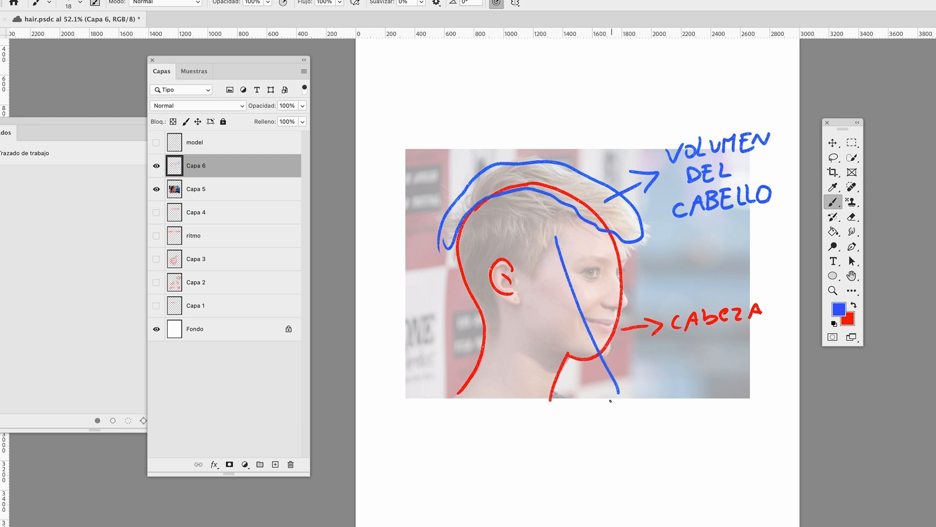
pyautogui.moveTo(611, 398); pyautogui.dragTo(619, 405)
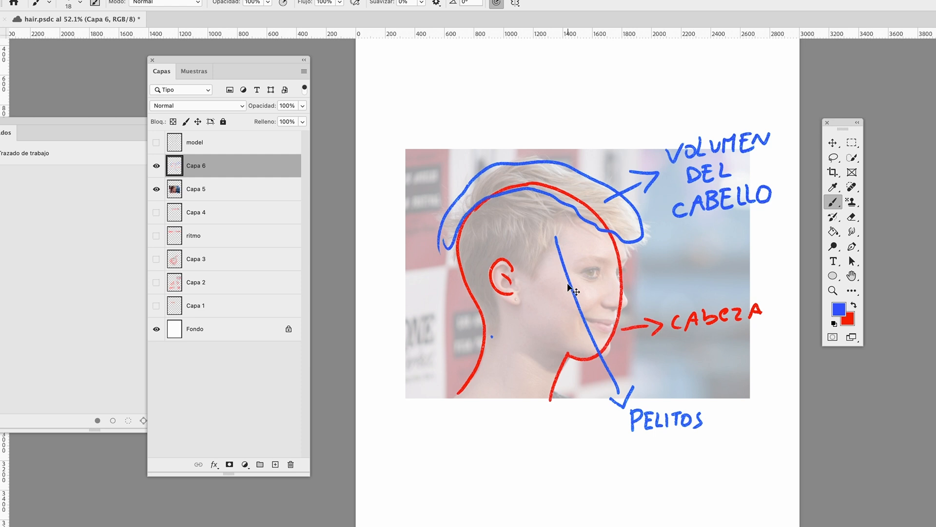
# Change the foreground colour's hue toward orange and add a downward rhythm arrow behind the nape
pyautogui.click(838, 312)
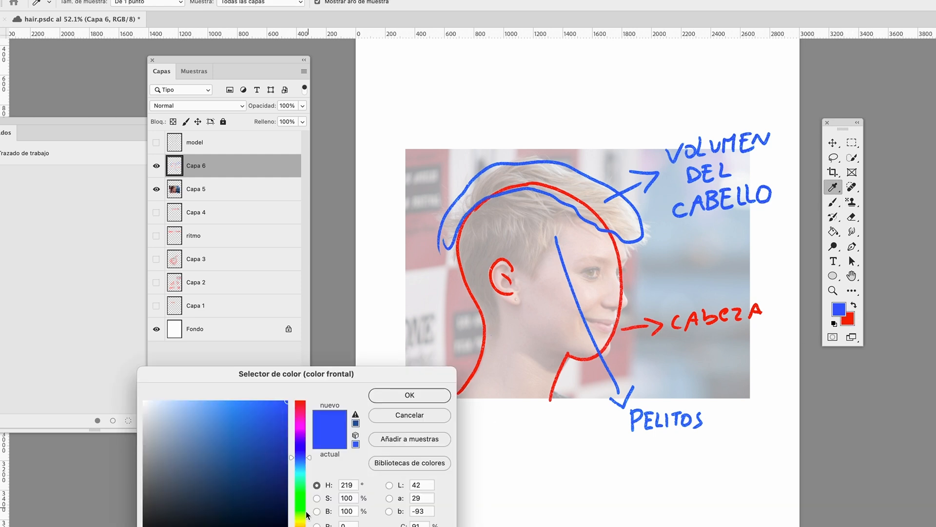
pyautogui.click(302, 526)
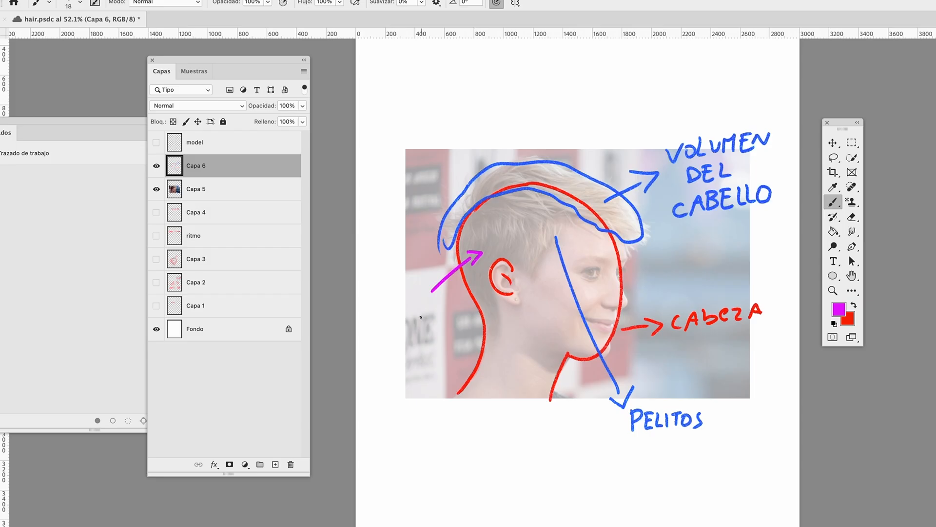
pyautogui.moveTo(420, 314); pyautogui.dragTo(418, 349)
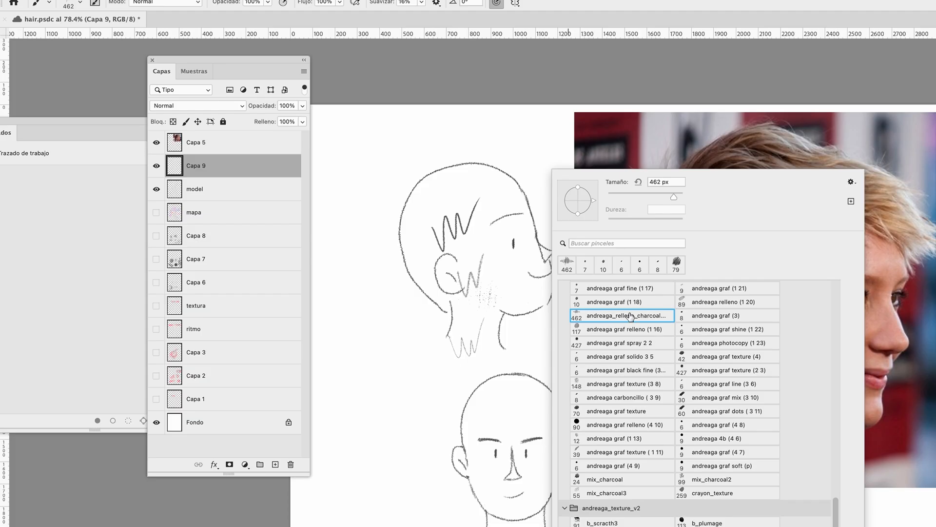
# Choose the "andreaga graf (1 18)" brush at 10 px and add a new layer for the top hair
pyautogui.click(607, 303)
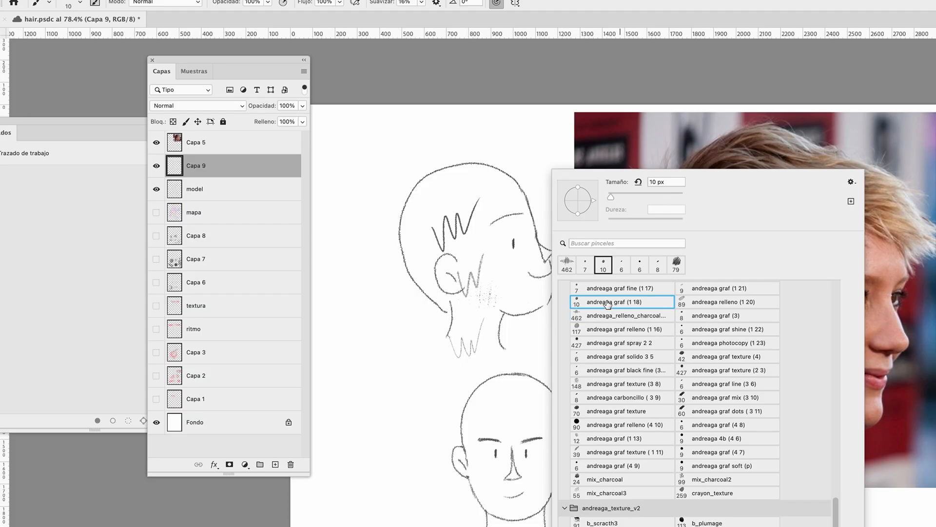
pyautogui.press('Return')
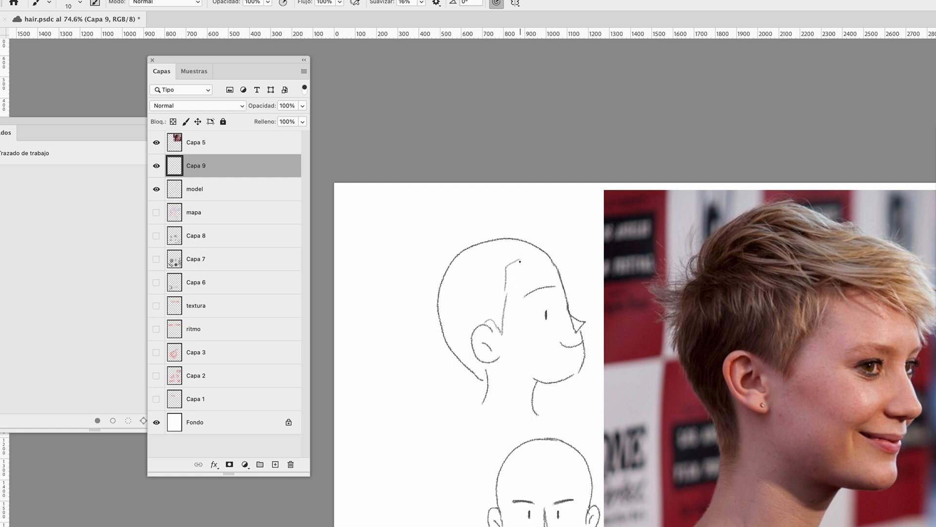
pyautogui.hotkey('ctrl', 'shift', 'alt', 'n')
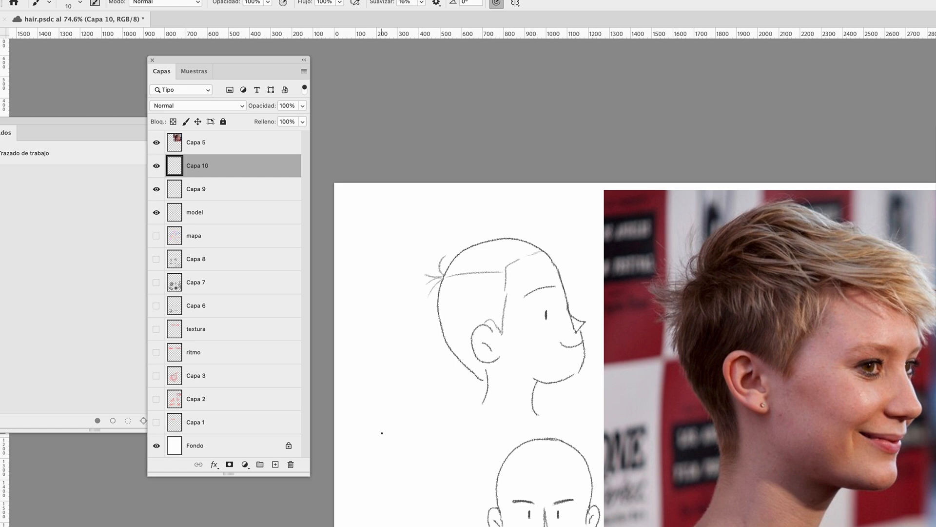
# Pick an eraser brush and erase stray strokes in front of the profile head's ear on the Capa 9 layer
pyautogui.press('e')
pyautogui.rightClick(528, 307)
pyautogui.click(710, 286)
pyautogui.click(472, 286)
pyautogui.click(243, 189)
pyautogui.moveTo(510, 306)
pyautogui.mouseDown()
pyautogui.moveTo(510, 281)
pyautogui.moveTo(503, 310)
pyautogui.mouseUp()
# Brush the swept top hair volume and strands on Capa 10, and erase part of the back-of-head outline on the model layer
pyautogui.press('b')
pyautogui.click(244, 166)
pyautogui.moveTo(447, 266); pyautogui.dragTo(519, 245)
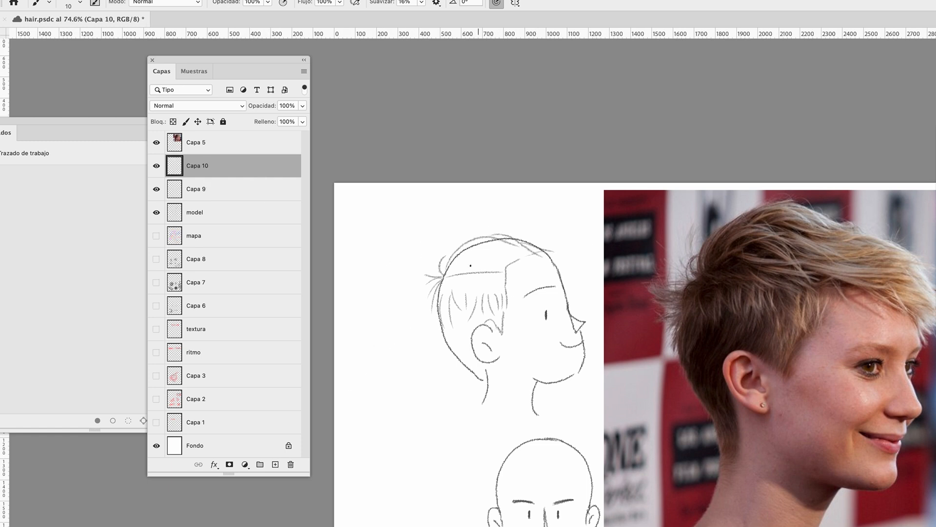
pyautogui.moveTo(459, 269); pyautogui.dragTo(544, 260)
pyautogui.moveTo(475, 253)
pyautogui.mouseDown()
pyautogui.moveTo(519, 256)
pyautogui.moveTo(445, 273)
pyautogui.mouseUp()
pyautogui.click(222, 213)
pyautogui.moveTo(459, 360); pyautogui.dragTo(442, 334)
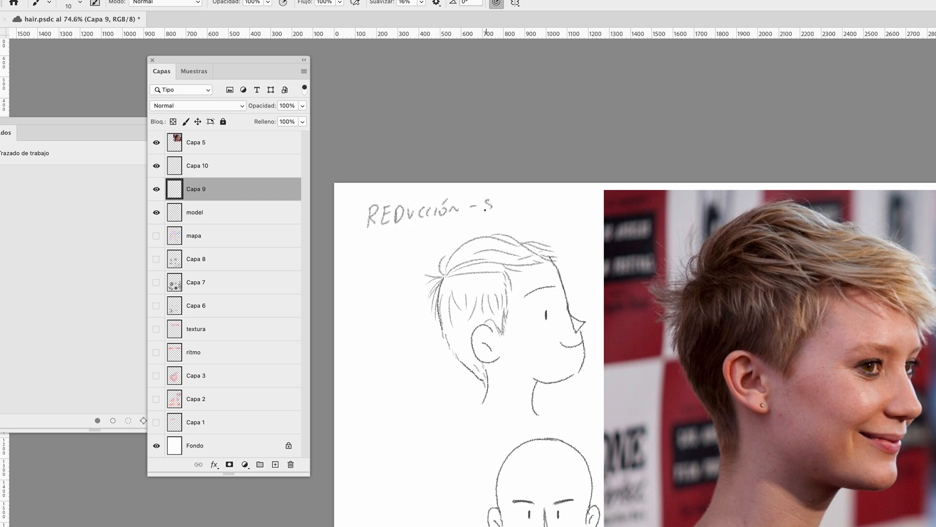
# Continue handwriting the heading "REDUCCIÓN - SÍNTESIS" above the profile head on the Capa 9 layer
pyautogui.moveTo(501, 210); pyautogui.dragTo(511, 200)
pyautogui.moveTo(518, 198); pyautogui.dragTo(519, 208)
pyautogui.moveTo(513, 200); pyautogui.dragTo(523, 198)
pyautogui.moveTo(526, 198); pyautogui.dragTo(528, 209)
pyautogui.moveTo(526, 197); pyautogui.dragTo(534, 196)
pyautogui.moveTo(528, 209); pyautogui.dragTo(535, 208)
pyautogui.moveTo(527, 203); pyautogui.dragTo(531, 202)
# Handwrite the word "MAPA" on a second line beneath the heading
pyautogui.moveTo(367, 245); pyautogui.dragTo(379, 245)
pyautogui.moveTo(380, 245); pyautogui.dragTo(391, 245)
pyautogui.moveTo(383, 240); pyautogui.dragTo(389, 240)
pyautogui.moveTo(395, 245); pyautogui.dragTo(415, 245)
pyautogui.moveTo(408, 240); pyautogui.dragTo(413, 240)
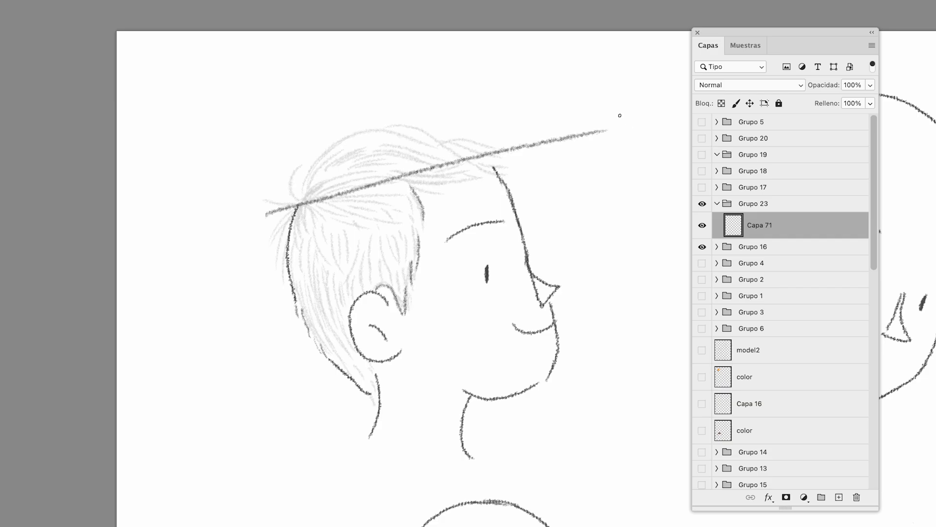
pyautogui.moveTo(516, 93)
pyautogui.mouseDown()
pyautogui.moveTo(532, 110)
pyautogui.moveTo(569, 93)
pyautogui.moveTo(589, 117)
pyautogui.mouseUp()
pyautogui.moveTo(297, 207)
pyautogui.mouseDown()
pyautogui.moveTo(307, 248)
pyautogui.moveTo(319, 239)
pyautogui.mouseUp()
pyautogui.moveTo(316, 209); pyautogui.dragTo(334, 223)
pyautogui.moveTo(322, 206)
pyautogui.mouseDown()
pyautogui.moveTo(350, 221)
pyautogui.moveTo(306, 244)
pyautogui.moveTo(321, 228)
pyautogui.mouseUp()
pyautogui.press('super+z')
pyautogui.press('super+z')
pyautogui.press('super+z')
pyautogui.press('super+z')
# Brush strands radiating from the crown down the back and side of the profile head on Capa 12
pyautogui.moveTo(299, 205)
pyautogui.mouseDown()
pyautogui.moveTo(327, 209)
pyautogui.moveTo(293, 156)
pyautogui.mouseUp()
pyautogui.moveTo(296, 205)
pyautogui.mouseDown()
pyautogui.moveTo(269, 179)
pyautogui.moveTo(253, 236)
pyautogui.mouseUp()
pyautogui.moveTo(294, 210); pyautogui.dragTo(280, 232)
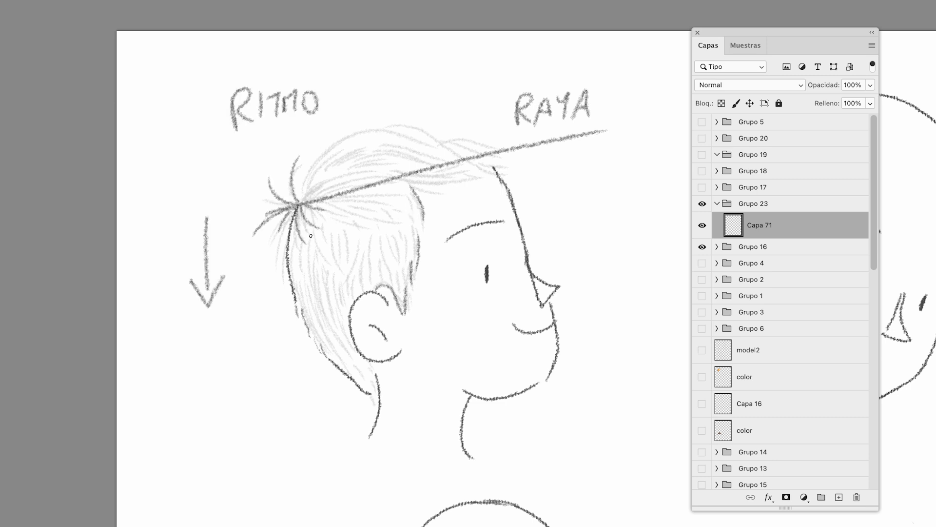
pyautogui.moveTo(312, 229); pyautogui.dragTo(317, 286)
pyautogui.moveTo(318, 230)
pyautogui.mouseDown()
pyautogui.moveTo(323, 263)
pyautogui.moveTo(309, 292)
pyautogui.mouseUp()
pyautogui.moveTo(334, 228)
pyautogui.mouseDown()
pyautogui.moveTo(340, 278)
pyautogui.moveTo(349, 269)
pyautogui.mouseUp()
pyautogui.moveTo(358, 229)
pyautogui.mouseDown()
pyautogui.moveTo(361, 268)
pyautogui.moveTo(371, 274)
pyautogui.mouseUp()
pyautogui.moveTo(381, 231)
pyautogui.mouseDown()
pyautogui.moveTo(383, 268)
pyautogui.moveTo(396, 266)
pyautogui.mouseUp()
pyautogui.moveTo(408, 224); pyautogui.dragTo(403, 256)
# Add short downward hair strokes over the nape and the area around the profile head's ear
pyautogui.moveTo(298, 283)
pyautogui.mouseDown()
pyautogui.moveTo(326, 339)
pyautogui.moveTo(334, 335)
pyautogui.mouseUp()
pyautogui.moveTo(329, 278)
pyautogui.mouseDown()
pyautogui.moveTo(322, 321)
pyautogui.moveTo(336, 323)
pyautogui.mouseUp()
pyautogui.moveTo(362, 275); pyautogui.dragTo(356, 289)
pyautogui.moveTo(379, 271); pyautogui.dragTo(380, 287)
pyautogui.moveTo(331, 342); pyautogui.dragTo(359, 371)
pyautogui.moveTo(341, 334); pyautogui.dragTo(361, 364)
pyautogui.moveTo(392, 270); pyautogui.dragTo(396, 289)
pyautogui.moveTo(404, 275); pyautogui.dragTo(400, 289)
# Brush long strands sweeping forward from the crown over the top of the profile head
pyautogui.moveTo(301, 199); pyautogui.dragTo(441, 153)
pyautogui.moveTo(381, 130); pyautogui.dragTo(466, 153)
pyautogui.moveTo(436, 140); pyautogui.dragTo(520, 156)
pyautogui.moveTo(410, 178); pyautogui.dragTo(503, 160)
pyautogui.moveTo(469, 164); pyautogui.dragTo(513, 159)
pyautogui.moveTo(420, 184); pyautogui.dragTo(464, 176)
pyautogui.moveTo(422, 191); pyautogui.dragTo(435, 187)
pyautogui.moveTo(340, 98)
pyautogui.mouseDown()
pyautogui.moveTo(442, 94)
pyautogui.moveTo(444, 102)
pyautogui.moveTo(387, 104)
pyautogui.mouseUp()
pyautogui.moveTo(380, 93); pyautogui.dragTo(385, 109)
# Thicken the profile head's crown with more curved strands sweeping forward
pyautogui.moveTo(316, 176); pyautogui.dragTo(326, 155)
pyautogui.moveTo(326, 158); pyautogui.dragTo(358, 142)
pyautogui.moveTo(312, 195); pyautogui.dragTo(368, 152)
pyautogui.moveTo(313, 194)
pyautogui.mouseDown()
pyautogui.moveTo(363, 166)
pyautogui.moveTo(361, 177)
pyautogui.mouseUp()
pyautogui.moveTo(375, 152)
pyautogui.mouseDown()
pyautogui.moveTo(417, 148)
pyautogui.moveTo(416, 159)
pyautogui.mouseUp()
pyautogui.moveTo(330, 219); pyautogui.dragTo(388, 200)
pyautogui.moveTo(351, 206); pyautogui.dragTo(385, 200)
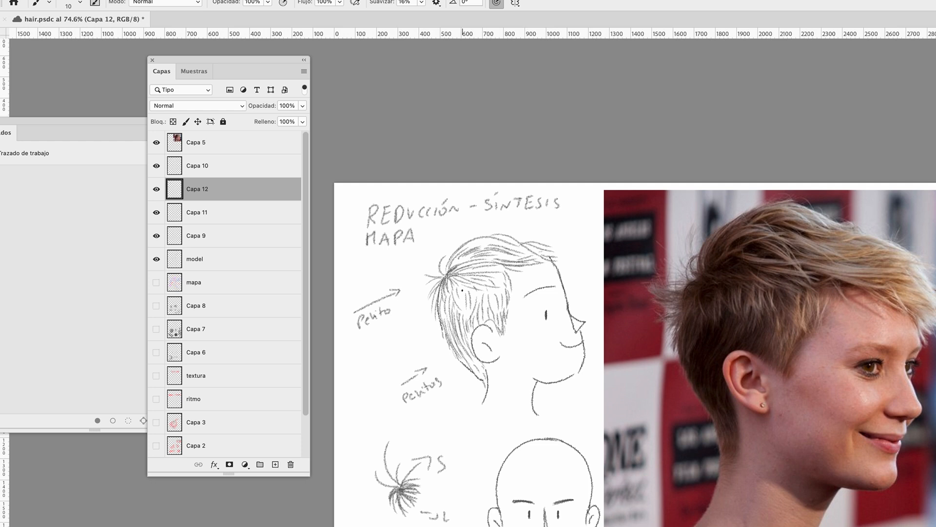
# Shade the profile head's nose and hatch a blush on the cheek
pyautogui.moveTo(524, 285); pyautogui.dragTo(568, 359)
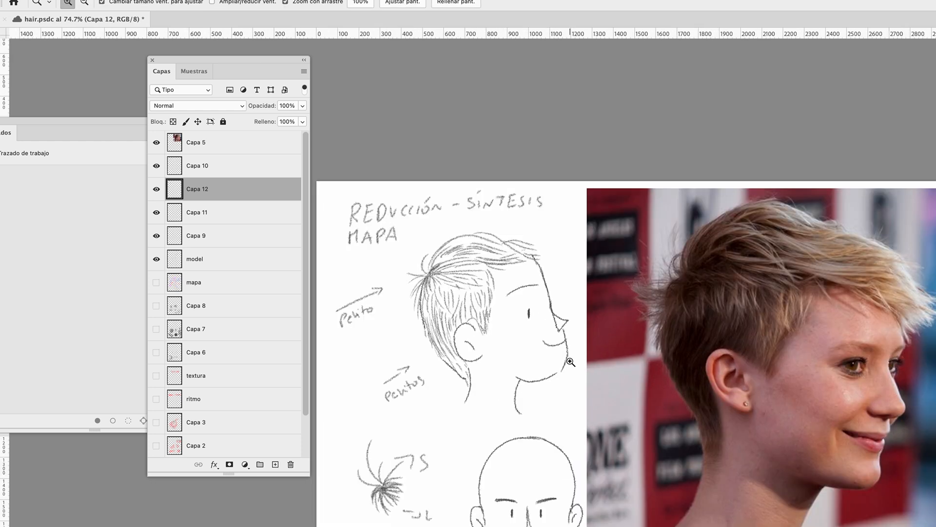
pyautogui.moveTo(523, 335); pyautogui.dragTo(544, 325)
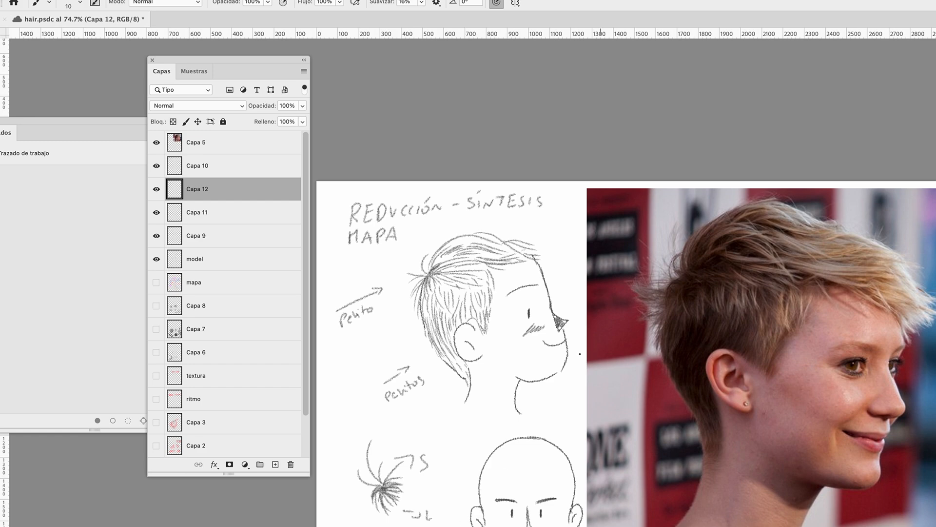
pyautogui.scroll(-3, 607, 355)
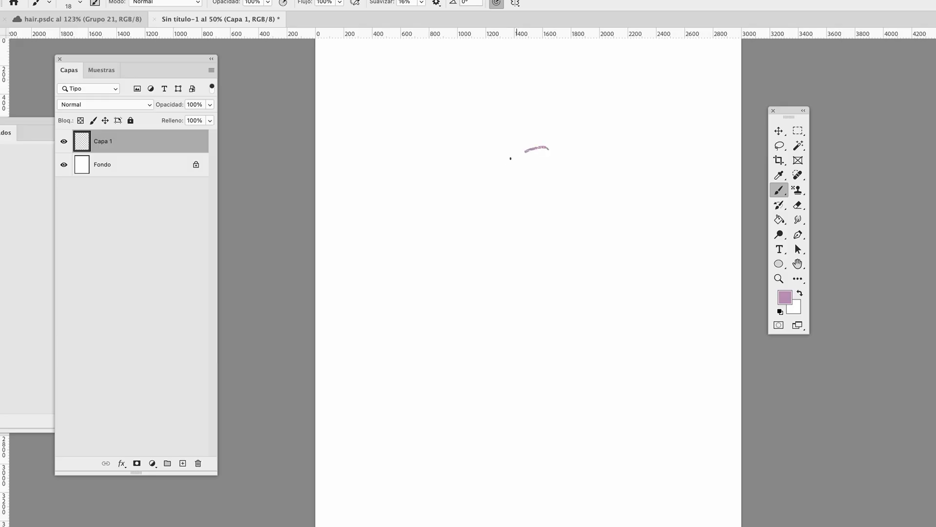
# In the Sin título-1 document, brush three flowing locks as paired purple S-curves on Capa 1
pyautogui.moveTo(510, 157); pyautogui.dragTo(507, 440)
pyautogui.moveTo(554, 175)
pyautogui.mouseDown()
pyautogui.moveTo(468, 265)
pyautogui.moveTo(491, 467)
pyautogui.mouseUp()
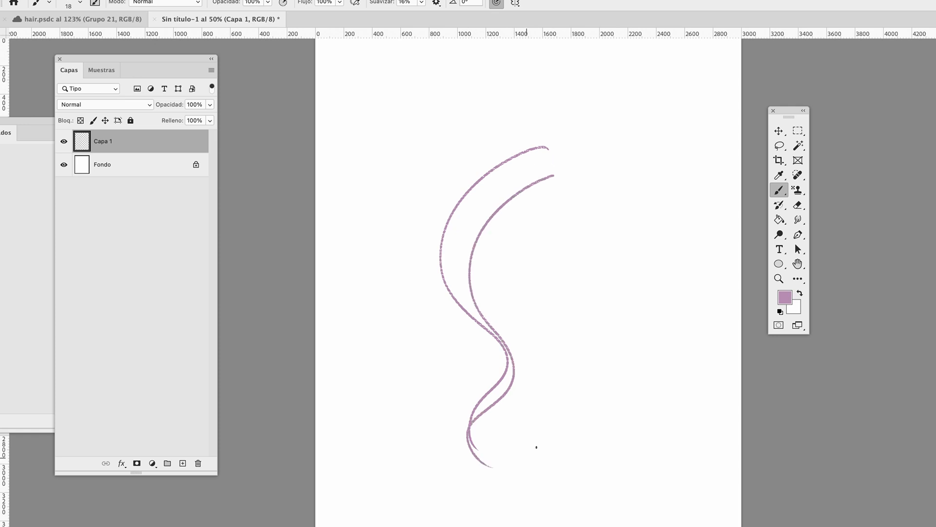
pyautogui.moveTo(565, 279); pyautogui.dragTo(646, 393)
pyautogui.moveTo(563, 282); pyautogui.dragTo(668, 391)
pyautogui.moveTo(399, 281)
pyautogui.mouseDown()
pyautogui.moveTo(418, 452)
pyautogui.moveTo(411, 370)
pyautogui.moveTo(436, 456)
pyautogui.mouseUp()
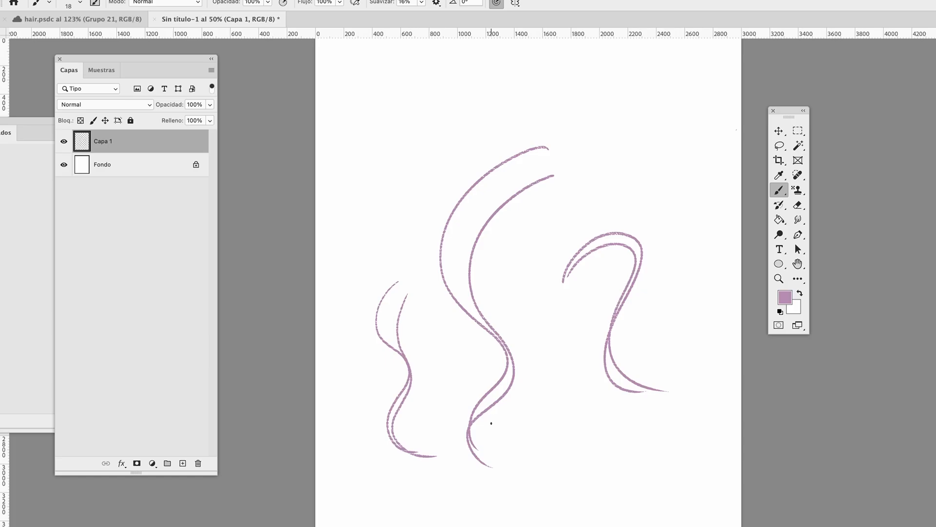
# Brush a fan of long curved lines low on the page and a group of short curved strokes near the top
pyautogui.moveTo(555, 375)
pyautogui.mouseDown()
pyautogui.moveTo(546, 403)
pyautogui.moveTo(580, 480)
pyautogui.mouseUp()
pyautogui.moveTo(559, 383)
pyautogui.mouseDown()
pyautogui.moveTo(551, 422)
pyautogui.moveTo(602, 490)
pyautogui.moveTo(614, 482)
pyautogui.mouseUp()
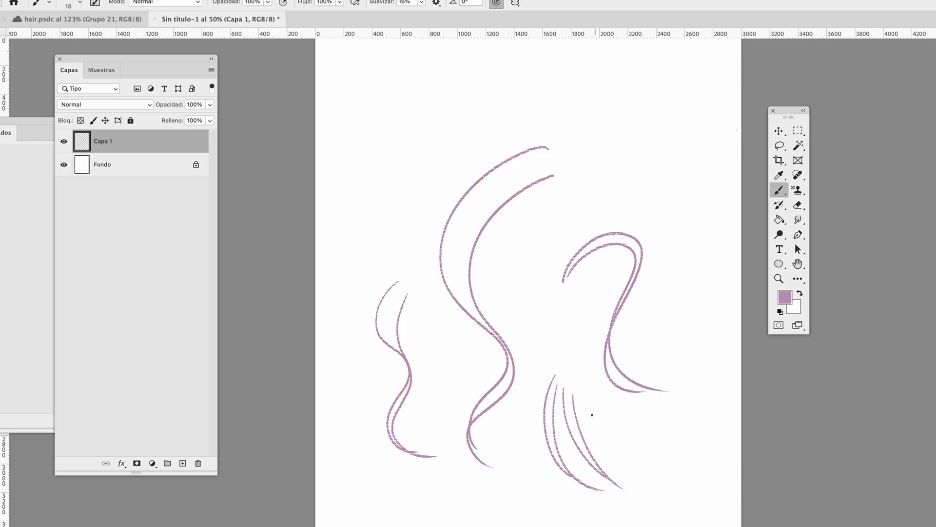
pyautogui.moveTo(582, 393)
pyautogui.mouseDown()
pyautogui.moveTo(656, 476)
pyautogui.moveTo(695, 483)
pyautogui.mouseUp()
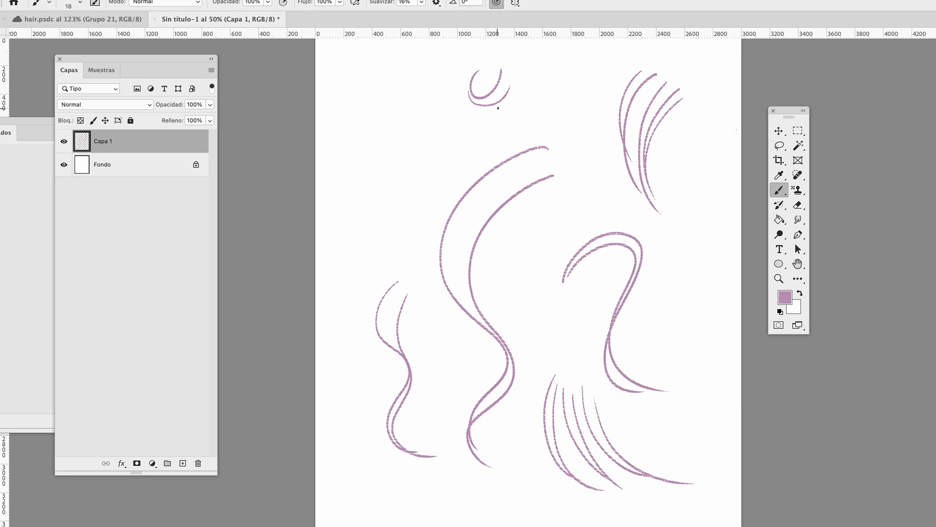
pyautogui.moveTo(472, 88)
pyautogui.mouseDown()
pyautogui.moveTo(509, 101)
pyautogui.moveTo(487, 126)
pyautogui.mouseUp()
pyautogui.moveTo(535, 83)
pyautogui.mouseDown()
pyautogui.moveTo(510, 120)
pyautogui.moveTo(533, 125)
pyautogui.moveTo(563, 62)
pyautogui.mouseUp()
pyautogui.press('super+z')
# Brush vertical curly and wavy strands along both sides of the page
pyautogui.moveTo(700, 273)
pyautogui.mouseDown()
pyautogui.moveTo(685, 298)
pyautogui.moveTo(680, 367)
pyautogui.mouseUp()
pyautogui.moveTo(716, 283); pyautogui.dragTo(701, 373)
pyautogui.moveTo(701, 373); pyautogui.dragTo(698, 396)
pyautogui.moveTo(350, 130); pyautogui.dragTo(350, 267)
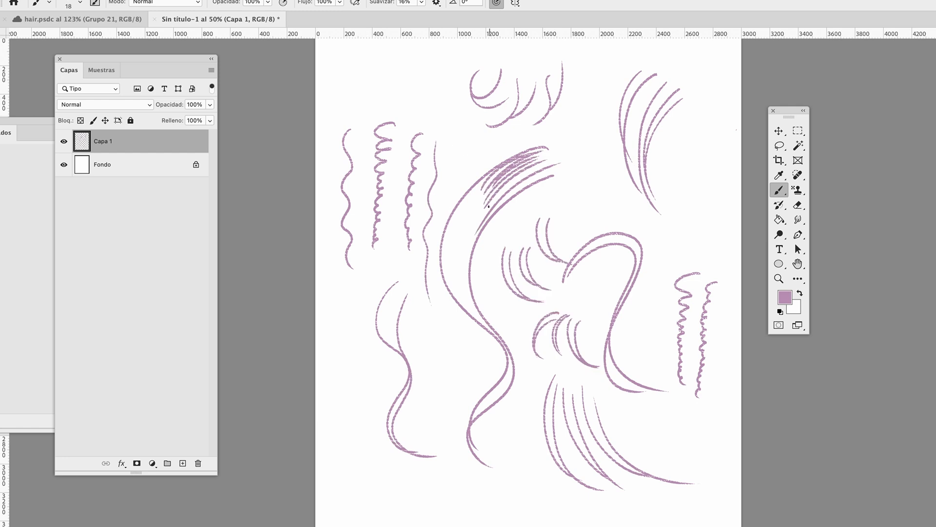
# Shade the large S-shaped lock and the hooked lock beside it with tapered hair lines along their bends
pyautogui.moveTo(536, 166); pyautogui.dragTo(488, 208)
pyautogui.moveTo(451, 275); pyautogui.dragTo(488, 328)
pyautogui.moveTo(466, 281); pyautogui.dragTo(473, 301)
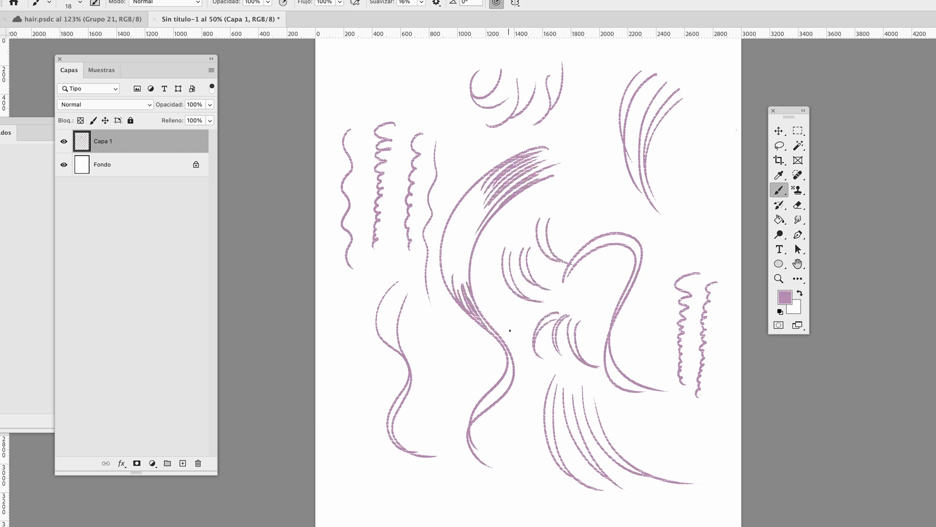
pyautogui.moveTo(511, 363); pyautogui.dragTo(475, 418)
pyautogui.moveTo(515, 161); pyautogui.dragTo(475, 189)
pyautogui.moveTo(488, 185); pyautogui.dragTo(472, 201)
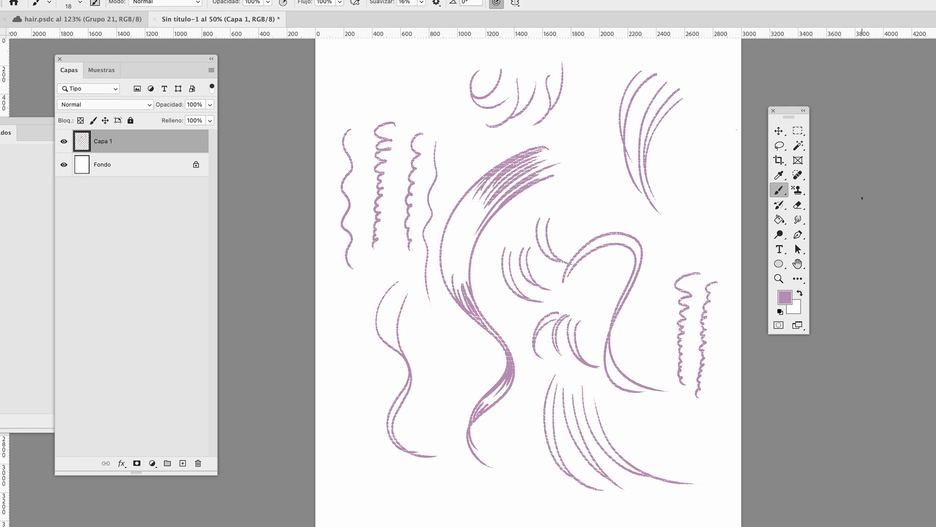
pyautogui.moveTo(624, 381); pyautogui.dragTo(610, 350)
pyautogui.moveTo(575, 266); pyautogui.dragTo(631, 251)
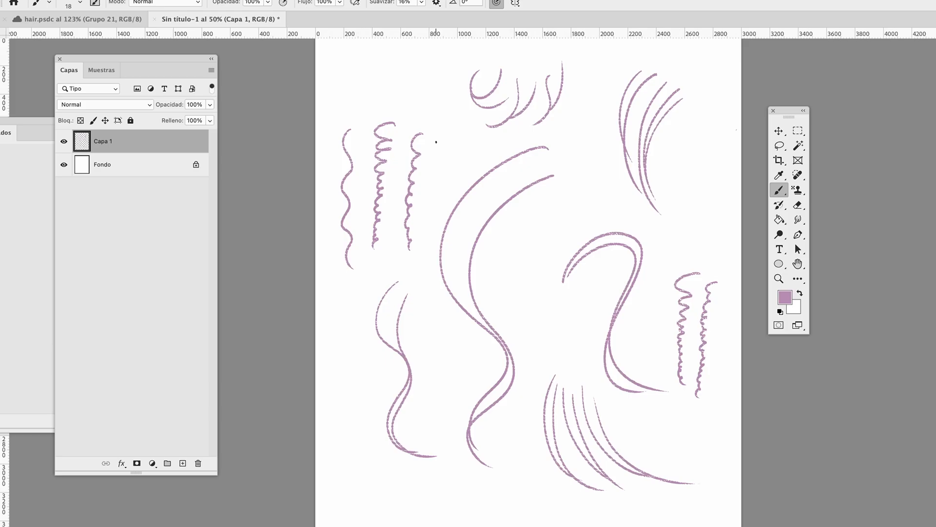
# Brush a thin wavy strand and clusters of short curved lines on either side of the large S-shaped lock
pyautogui.moveTo(436, 142); pyautogui.dragTo(430, 303)
pyautogui.moveTo(504, 247)
pyautogui.mouseDown()
pyautogui.moveTo(503, 275)
pyautogui.moveTo(543, 302)
pyautogui.mouseUp()
pyautogui.moveTo(510, 251)
pyautogui.mouseDown()
pyautogui.moveTo(531, 299)
pyautogui.moveTo(541, 286)
pyautogui.moveTo(551, 290)
pyautogui.mouseUp()
pyautogui.moveTo(539, 218); pyautogui.dragTo(563, 263)
pyautogui.moveTo(550, 218); pyautogui.dragTo(571, 265)
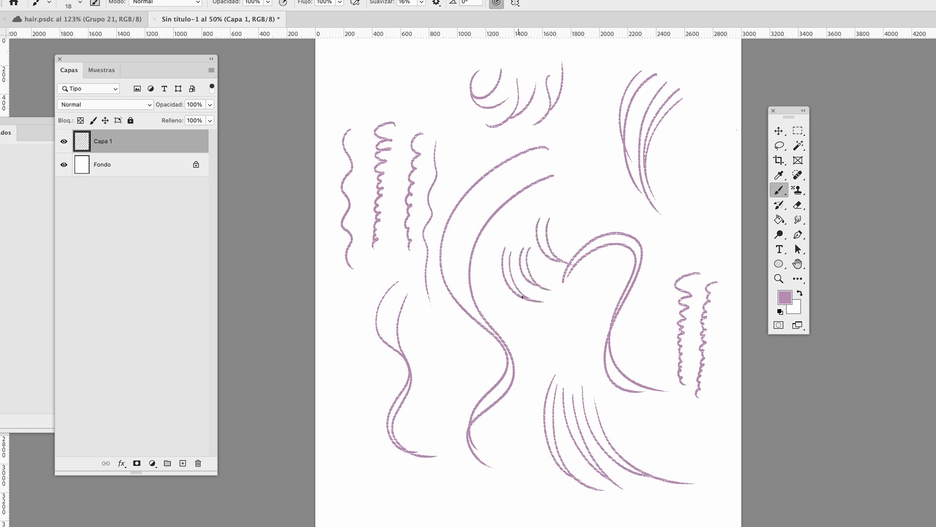
# Brush another cluster of short curves under the hooked lock and line the large lock's upper end with hair strokes
pyautogui.moveTo(538, 323); pyautogui.dragTo(544, 359)
pyautogui.moveTo(556, 319)
pyautogui.mouseDown()
pyautogui.moveTo(535, 350)
pyautogui.moveTo(600, 367)
pyautogui.mouseUp()
pyautogui.moveTo(580, 320); pyautogui.dragTo(589, 363)
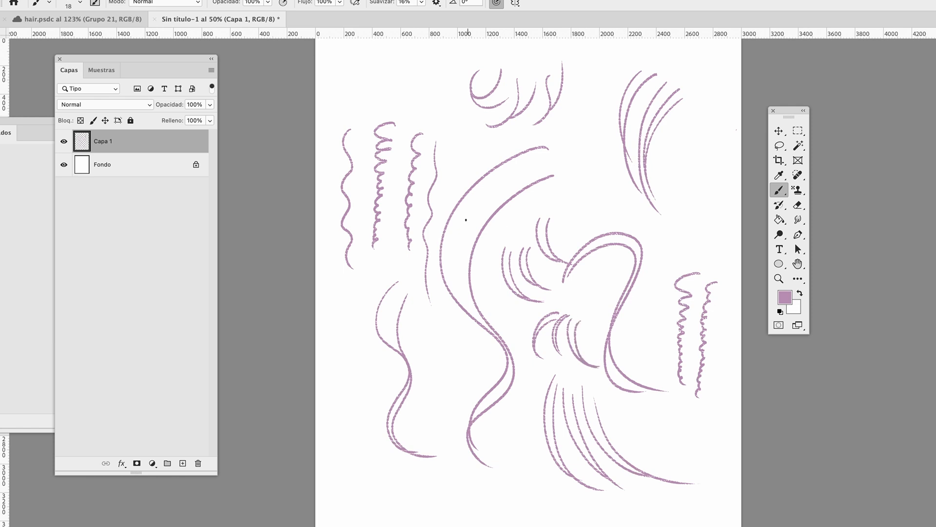
pyautogui.moveTo(560, 163)
pyautogui.mouseDown()
pyautogui.moveTo(475, 234)
pyautogui.moveTo(483, 205)
pyautogui.mouseUp()
pyautogui.moveTo(541, 151); pyautogui.dragTo(485, 192)
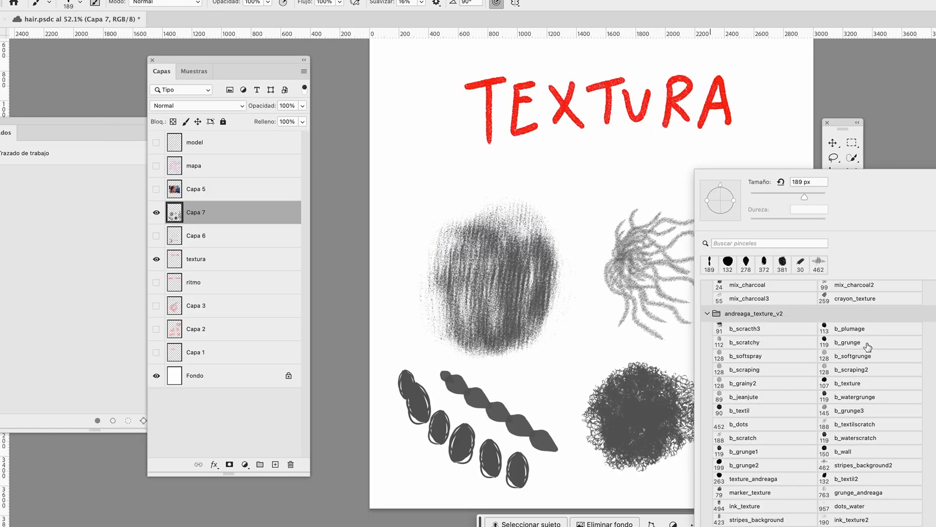
# In hair.psdc, brush a thick gray zigzag under the TEXTURA heading and a radiating tuft of strands with a smaller brush
pyautogui.click(868, 347)
pyautogui.moveTo(495, 214); pyautogui.dragTo(497, 299)
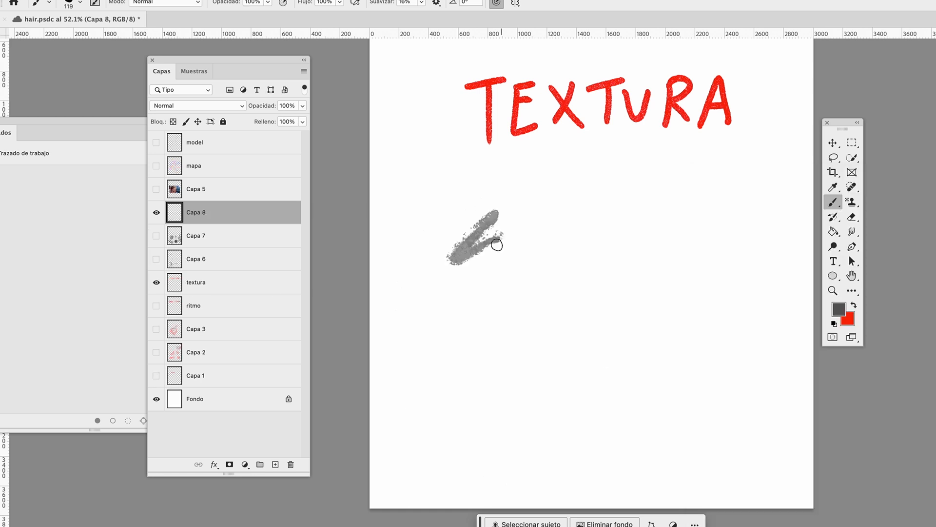
pyautogui.press('[')
pyautogui.press('[')
pyautogui.press('[')
pyautogui.press('[')
pyautogui.press('[')
pyautogui.press('[')
pyautogui.press('[')
pyautogui.moveTo(613, 225)
pyautogui.mouseDown()
pyautogui.moveTo(578, 258)
pyautogui.moveTo(583, 297)
pyautogui.mouseUp()
pyautogui.moveTo(613, 232)
pyautogui.mouseDown()
pyautogui.moveTo(600, 288)
pyautogui.moveTo(560, 244)
pyautogui.mouseUp()
pyautogui.moveTo(609, 233)
pyautogui.mouseDown()
pyautogui.moveTo(579, 272)
pyautogui.moveTo(679, 224)
pyautogui.mouseUp()
pyautogui.moveTo(614, 232)
pyautogui.mouseDown()
pyautogui.moveTo(681, 248)
pyautogui.moveTo(697, 238)
pyautogui.moveTo(679, 204)
pyautogui.moveTo(668, 226)
pyautogui.mouseUp()
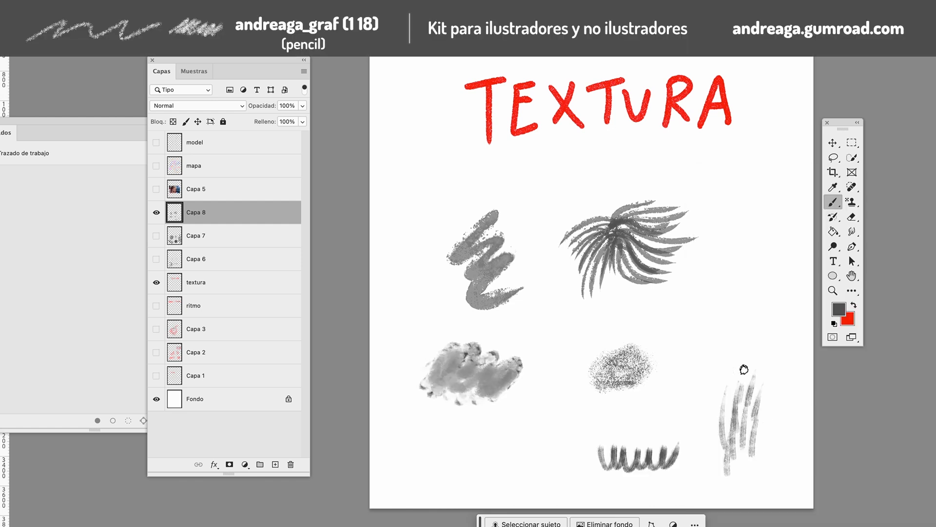
pyautogui.moveTo(743, 369); pyautogui.dragTo(767, 395)
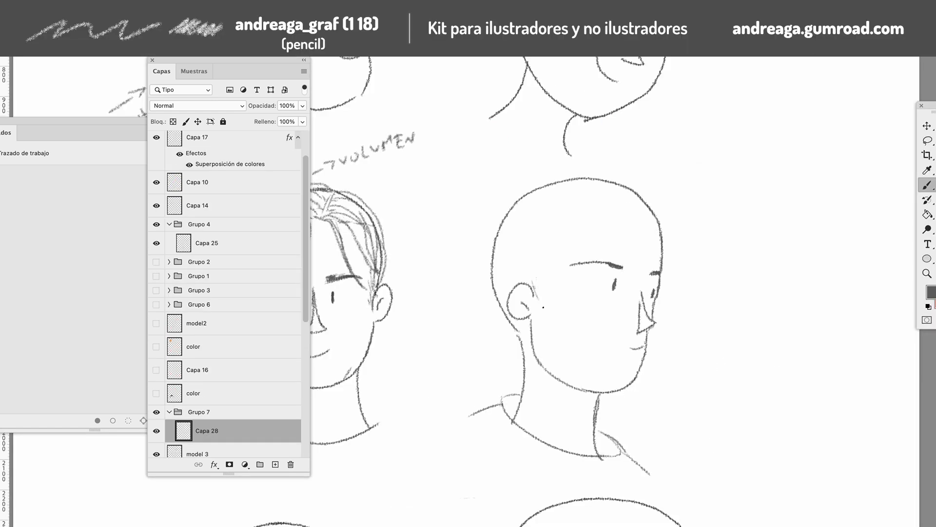
# Sketch the temple hairline and loose hair outlines around the back and top of the three-quarter head on Capa 28
pyautogui.moveTo(540, 297); pyautogui.dragTo(552, 234)
pyautogui.moveTo(498, 227); pyautogui.dragTo(492, 254)
pyautogui.moveTo(491, 259)
pyautogui.mouseDown()
pyautogui.moveTo(476, 276)
pyautogui.moveTo(494, 301)
pyautogui.mouseUp()
pyautogui.moveTo(493, 299); pyautogui.dragTo(515, 325)
pyautogui.moveTo(510, 201); pyautogui.dragTo(561, 180)
pyautogui.moveTo(559, 178); pyautogui.dragTo(589, 174)
pyautogui.moveTo(600, 181); pyautogui.dragTo(642, 206)
pyautogui.moveTo(492, 302)
pyautogui.mouseDown()
pyautogui.moveTo(510, 340)
pyautogui.moveTo(525, 340)
pyautogui.mouseUp()
pyautogui.press('super+z')
# Sketch a high bun and build up the wavy hair outline over the crown, temple and forehead
pyautogui.moveTo(524, 184)
pyautogui.mouseDown()
pyautogui.moveTo(485, 214)
pyautogui.moveTo(515, 189)
pyautogui.moveTo(464, 210)
pyautogui.moveTo(482, 201)
pyautogui.mouseUp()
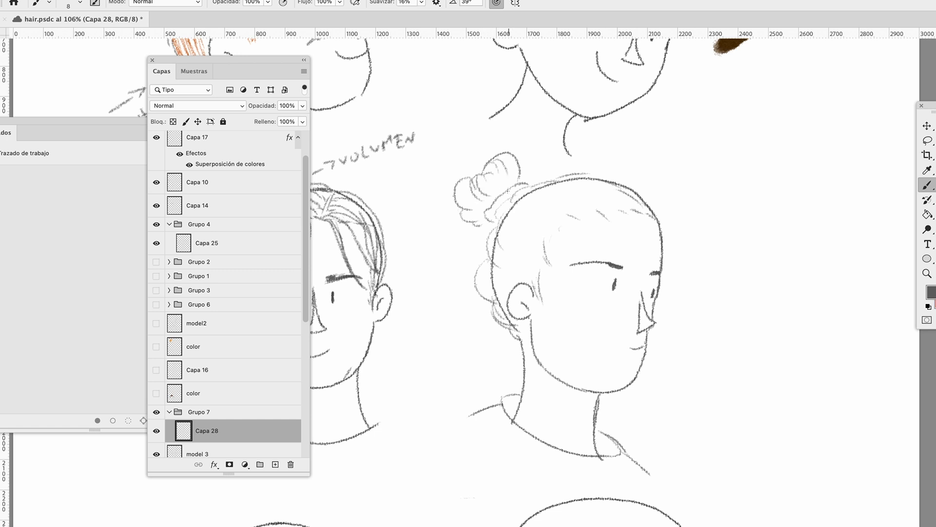
pyautogui.moveTo(459, 187); pyautogui.dragTo(488, 173)
pyautogui.moveTo(459, 200)
pyautogui.mouseDown()
pyautogui.moveTo(475, 214)
pyautogui.moveTo(477, 284)
pyautogui.mouseUp()
pyautogui.moveTo(541, 186)
pyautogui.mouseDown()
pyautogui.moveTo(600, 168)
pyautogui.moveTo(645, 194)
pyautogui.moveTo(672, 252)
pyautogui.mouseUp()
pyautogui.moveTo(543, 273); pyautogui.dragTo(535, 315)
pyautogui.moveTo(596, 207); pyautogui.dragTo(614, 217)
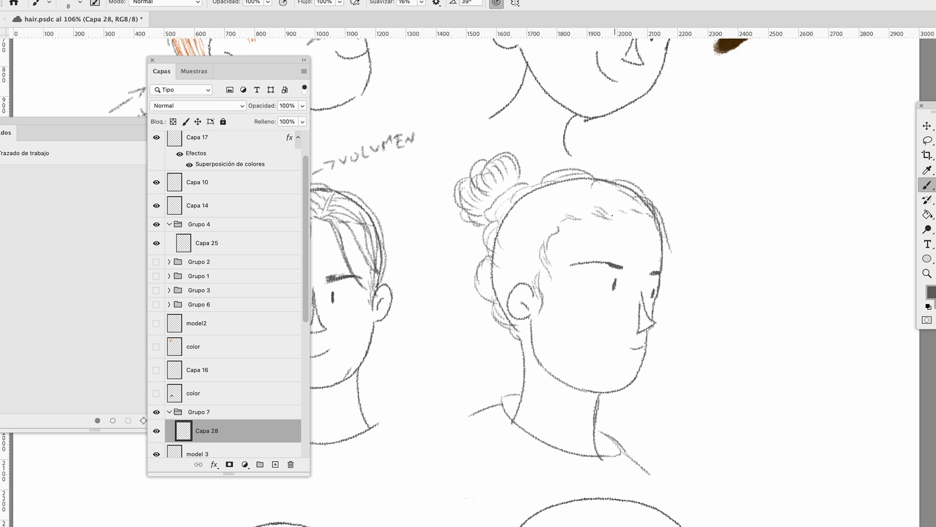
# Erase the bald skull outline on the model 3 layer and return to brushing on Capa 28
pyautogui.press('e')
pyautogui.hotkey('alt', '[')
pyautogui.moveTo(502, 223)
pyautogui.mouseDown()
pyautogui.moveTo(519, 205)
pyautogui.moveTo(590, 185)
pyautogui.moveTo(658, 195)
pyautogui.moveTo(500, 290)
pyautogui.moveTo(505, 327)
pyautogui.mouseUp()
pyautogui.press('b')
pyautogui.hotkey('alt', ']')
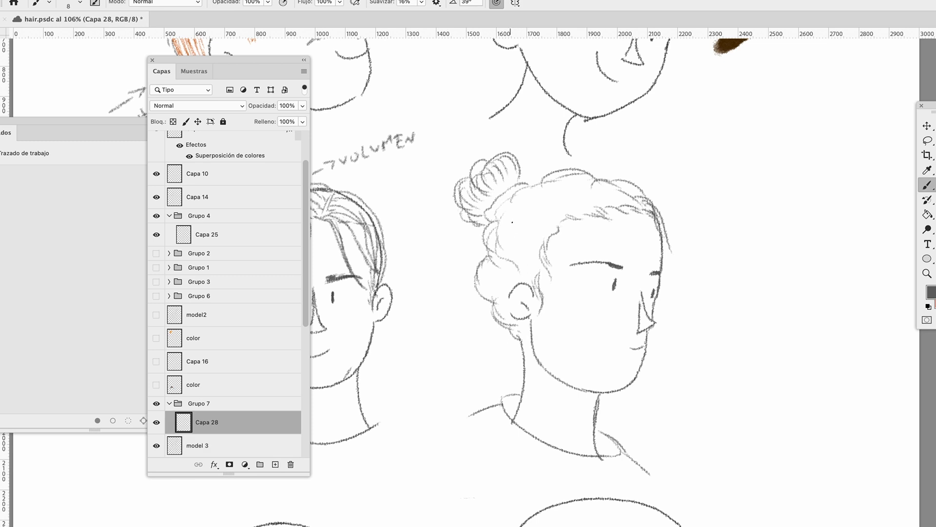
# Fill the bun with curved strands and add wavy strands on the crown and behind the ear
pyautogui.moveTo(550, 194); pyautogui.dragTo(603, 188)
pyautogui.moveTo(497, 266)
pyautogui.mouseDown()
pyautogui.moveTo(485, 290)
pyautogui.moveTo(500, 317)
pyautogui.mouseUp()
pyautogui.moveTo(490, 161); pyautogui.dragTo(459, 220)
pyautogui.moveTo(497, 191); pyautogui.dragTo(503, 196)
pyautogui.moveTo(506, 177); pyautogui.dragTo(516, 184)
pyautogui.moveTo(490, 161)
pyautogui.mouseDown()
pyautogui.moveTo(500, 180)
pyautogui.moveTo(494, 155)
pyautogui.mouseUp()
pyautogui.moveTo(496, 154); pyautogui.dragTo(460, 195)
# Brush wavy strands running from the bun's base down to the ear, temple and forehead hairline
pyautogui.moveTo(492, 224); pyautogui.dragTo(500, 277)
pyautogui.moveTo(528, 211); pyautogui.dragTo(512, 273)
pyautogui.moveTo(507, 195); pyautogui.dragTo(497, 213)
pyautogui.moveTo(531, 188); pyautogui.dragTo(497, 215)
pyautogui.moveTo(556, 198); pyautogui.dragTo(525, 228)
pyautogui.moveTo(544, 185)
pyautogui.mouseDown()
pyautogui.moveTo(527, 197)
pyautogui.moveTo(531, 285)
pyautogui.mouseUp()
pyautogui.moveTo(544, 268); pyautogui.dragTo(536, 312)
pyautogui.moveTo(600, 209); pyautogui.dragTo(558, 225)
pyautogui.moveTo(644, 206); pyautogui.dragTo(596, 209)
# Add loose curls along the back of the head behind the ear and at the nape
pyautogui.moveTo(490, 251); pyautogui.dragTo(465, 285)
pyautogui.moveTo(512, 281); pyautogui.dragTo(505, 302)
pyautogui.moveTo(476, 282); pyautogui.dragTo(486, 321)
pyautogui.moveTo(485, 239); pyautogui.dragTo(470, 247)
pyautogui.moveTo(485, 232); pyautogui.dragTo(477, 253)
pyautogui.moveTo(494, 298); pyautogui.dragTo(487, 325)
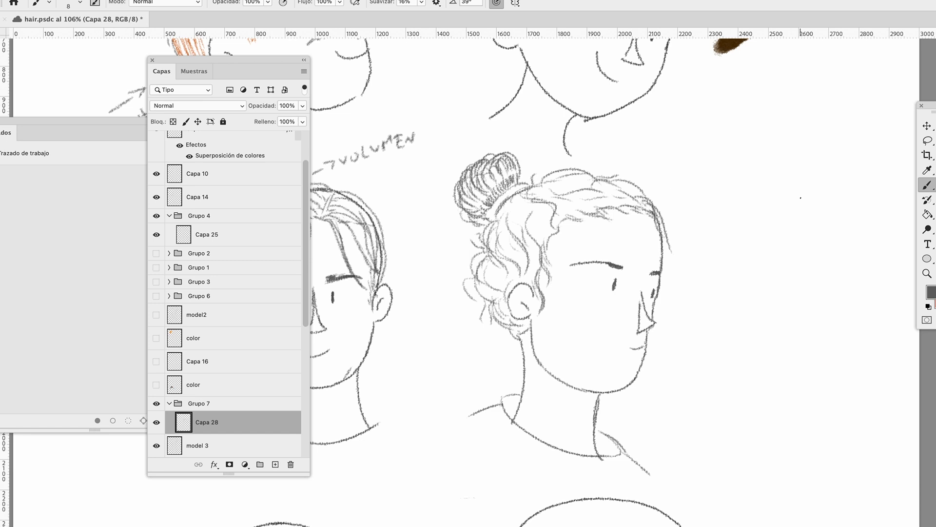
# Fill the side hair between the bun and the ear with more wavy strands
pyautogui.moveTo(493, 250); pyautogui.dragTo(496, 225)
pyautogui.moveTo(512, 230); pyautogui.dragTo(508, 243)
pyautogui.moveTo(526, 238); pyautogui.dragTo(513, 258)
pyautogui.moveTo(537, 223); pyautogui.dragTo(525, 251)
pyautogui.moveTo(547, 205); pyautogui.dragTo(535, 215)
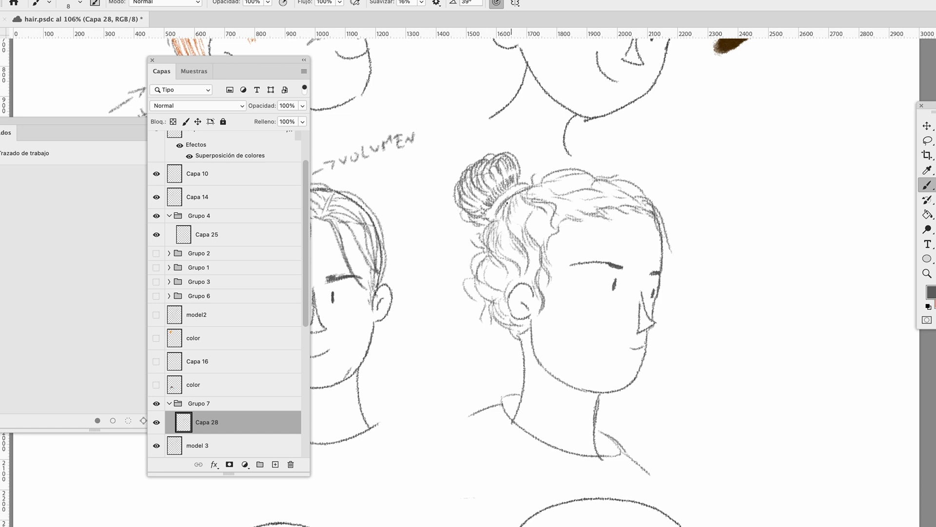
# Add finishing strands on the crown, in the curls behind the ear and along the temple
pyautogui.moveTo(585, 201)
pyautogui.mouseDown()
pyautogui.moveTo(549, 196)
pyautogui.moveTo(568, 200)
pyautogui.mouseUp()
pyautogui.moveTo(642, 193); pyautogui.dragTo(604, 181)
pyautogui.moveTo(502, 289); pyautogui.dragTo(481, 279)
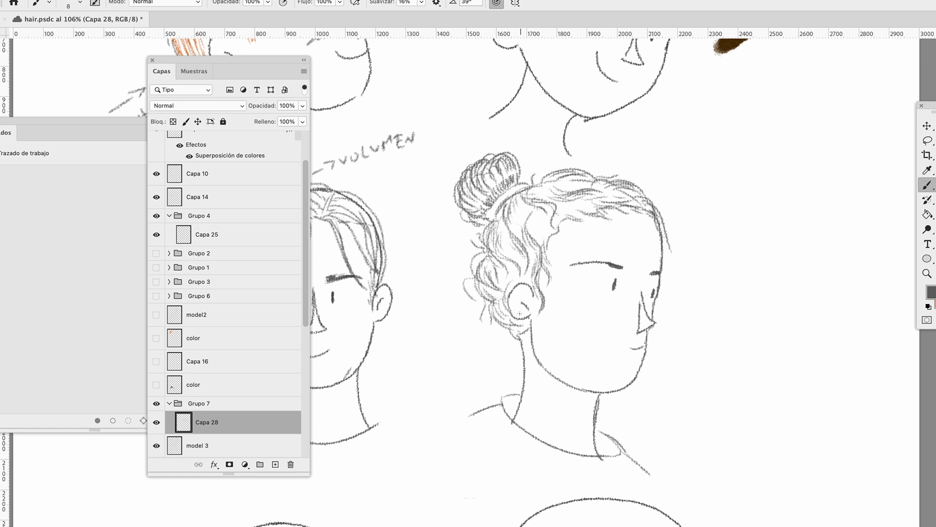
pyautogui.moveTo(541, 298); pyautogui.dragTo(534, 316)
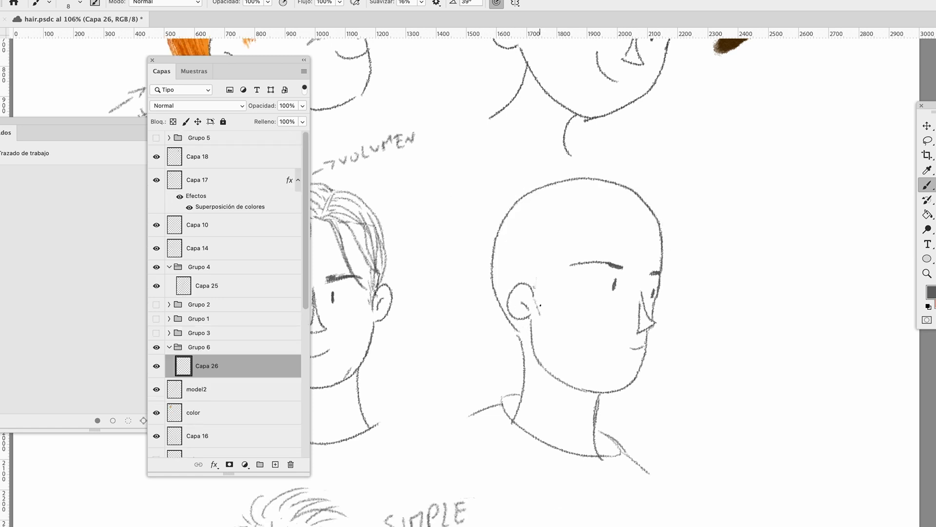
pyautogui.moveTo(543, 265); pyautogui.dragTo(539, 312)
# Draw the forehead hairline on Capa 26 and erase the upper skull outline on the model2 layer
pyautogui.moveTo(542, 261)
pyautogui.mouseDown()
pyautogui.moveTo(563, 229)
pyautogui.moveTo(609, 216)
pyautogui.mouseUp()
pyautogui.hotkey('alt', '[')
pyautogui.press('e')
pyautogui.moveTo(502, 215)
pyautogui.mouseDown()
pyautogui.moveTo(570, 167)
pyautogui.moveTo(606, 163)
pyautogui.moveTo(638, 175)
pyautogui.moveTo(637, 198)
pyautogui.mouseUp()
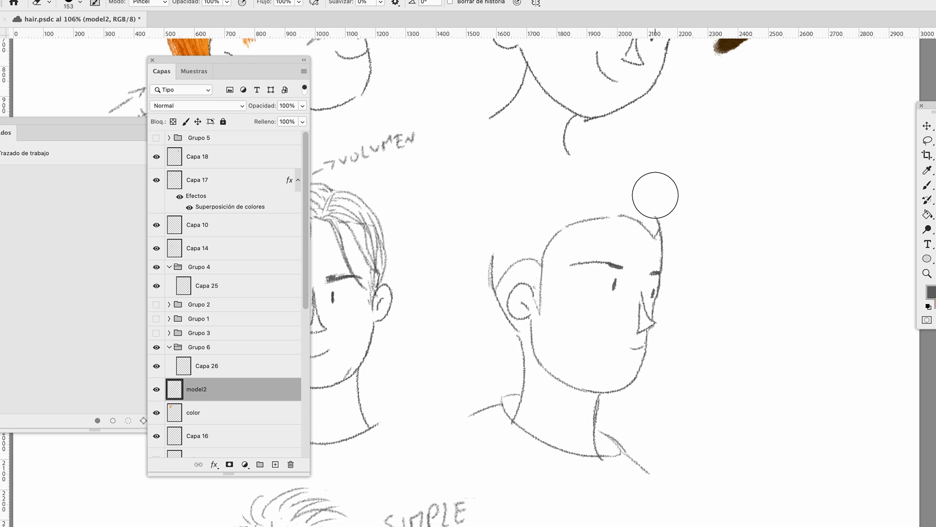
# Brush a voluminous short-hair outline around the three-quarter head and swept-back strands along its side
pyautogui.press('b')
pyautogui.moveTo(545, 173); pyautogui.dragTo(495, 211)
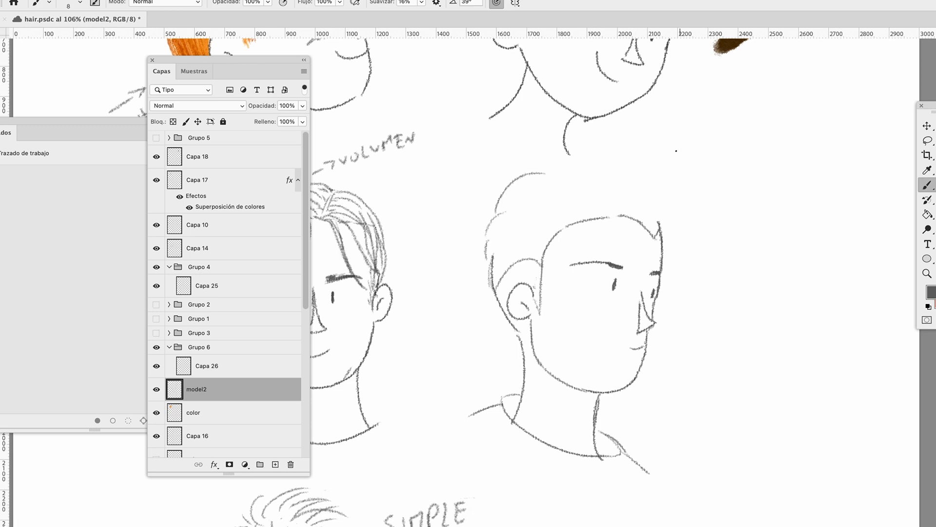
pyautogui.moveTo(615, 174); pyautogui.dragTo(565, 157)
pyautogui.moveTo(630, 173)
pyautogui.mouseDown()
pyautogui.moveTo(611, 155)
pyautogui.moveTo(653, 195)
pyautogui.mouseUp()
pyautogui.moveTo(565, 216); pyautogui.dragTo(492, 225)
pyautogui.moveTo(651, 189); pyautogui.dragTo(662, 225)
pyautogui.moveTo(557, 228); pyautogui.dragTo(504, 242)
pyautogui.moveTo(549, 238); pyautogui.dragTo(513, 252)
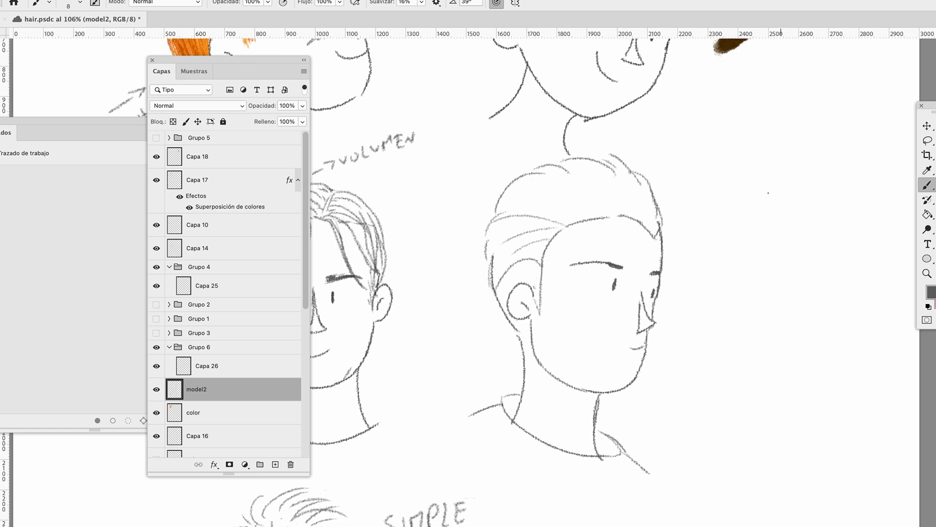
# Brush swept-back strands across the crown and above the forehead of the short-haired three-quarter head
pyautogui.moveTo(584, 206); pyautogui.dragTo(561, 195)
pyautogui.moveTo(576, 191); pyautogui.dragTo(522, 197)
pyautogui.moveTo(585, 173)
pyautogui.mouseDown()
pyautogui.moveTo(649, 231)
pyautogui.moveTo(640, 189)
pyautogui.mouseUp()
pyautogui.moveTo(590, 194); pyautogui.dragTo(638, 225)
# Add a new layer above Capa 26 and texture the side hair above the ear with short strokes
pyautogui.hotkey('alt', ']')
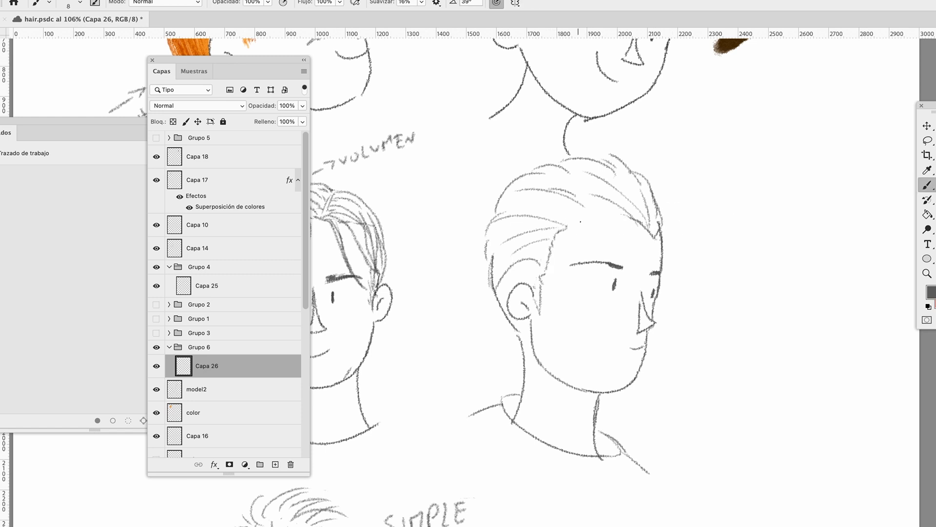
pyautogui.press('alt+shift+super+n')
pyautogui.moveTo(556, 231); pyautogui.dragTo(523, 242)
pyautogui.moveTo(553, 241); pyautogui.dragTo(520, 251)
pyautogui.moveTo(547, 253); pyautogui.dragTo(525, 253)
pyautogui.moveTo(545, 266)
pyautogui.mouseDown()
pyautogui.moveTo(532, 258)
pyautogui.moveTo(511, 271)
pyautogui.mouseUp()
pyautogui.moveTo(541, 270); pyautogui.dragTo(513, 278)
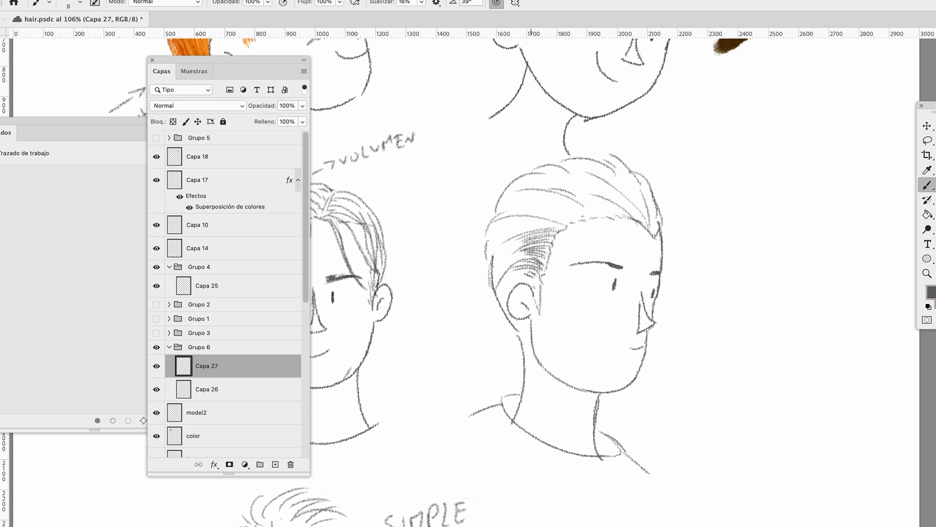
# Add texture strands along the forehead hairline, through the front volume and across the upper back of the head
pyautogui.moveTo(564, 222); pyautogui.dragTo(532, 213)
pyautogui.moveTo(576, 218)
pyautogui.mouseDown()
pyautogui.moveTo(536, 197)
pyautogui.moveTo(550, 216)
pyautogui.moveTo(630, 219)
pyautogui.mouseUp()
pyautogui.moveTo(573, 189); pyautogui.dragTo(641, 222)
pyautogui.moveTo(629, 188); pyautogui.dragTo(659, 236)
pyautogui.moveTo(508, 189); pyautogui.dragTo(540, 182)
pyautogui.moveTo(498, 206); pyautogui.dragTo(529, 197)
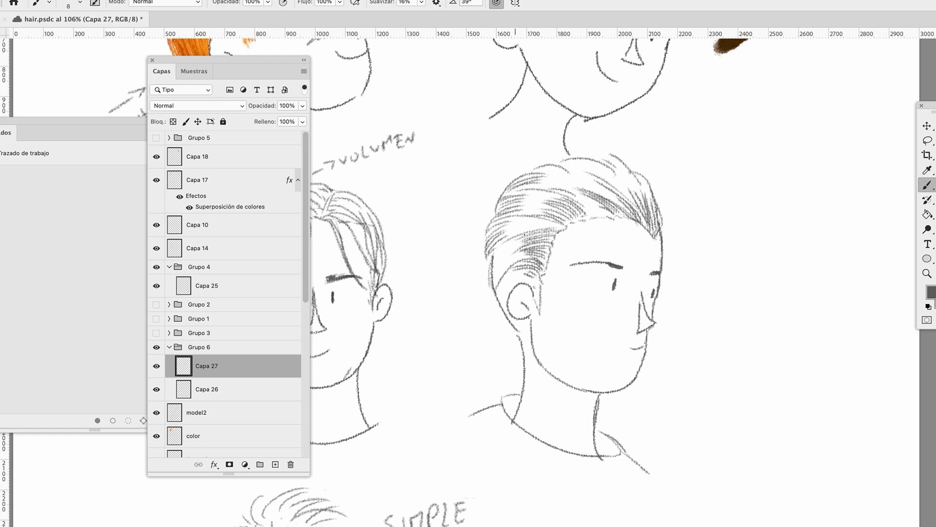
# Finish the short hair with fine strands behind the ear and along the top contour
pyautogui.moveTo(496, 264); pyautogui.dragTo(504, 277)
pyautogui.moveTo(495, 270); pyautogui.dragTo(511, 286)
pyautogui.moveTo(550, 166); pyautogui.dragTo(589, 172)
pyautogui.moveTo(565, 162)
pyautogui.mouseDown()
pyautogui.moveTo(638, 178)
pyautogui.moveTo(611, 164)
pyautogui.moveTo(637, 181)
pyautogui.mouseUp()
pyautogui.moveTo(637, 175); pyautogui.dragTo(648, 186)
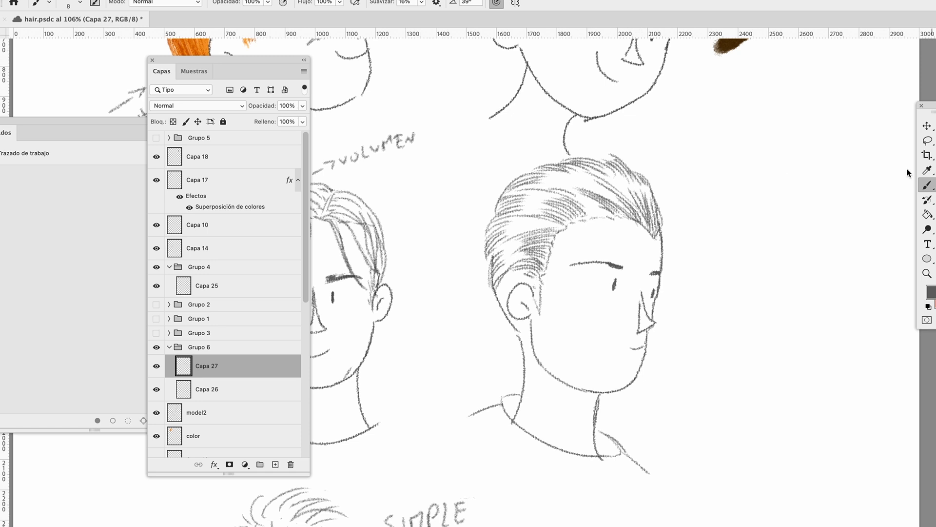
pyautogui.moveTo(504, 192); pyautogui.dragTo(571, 170)
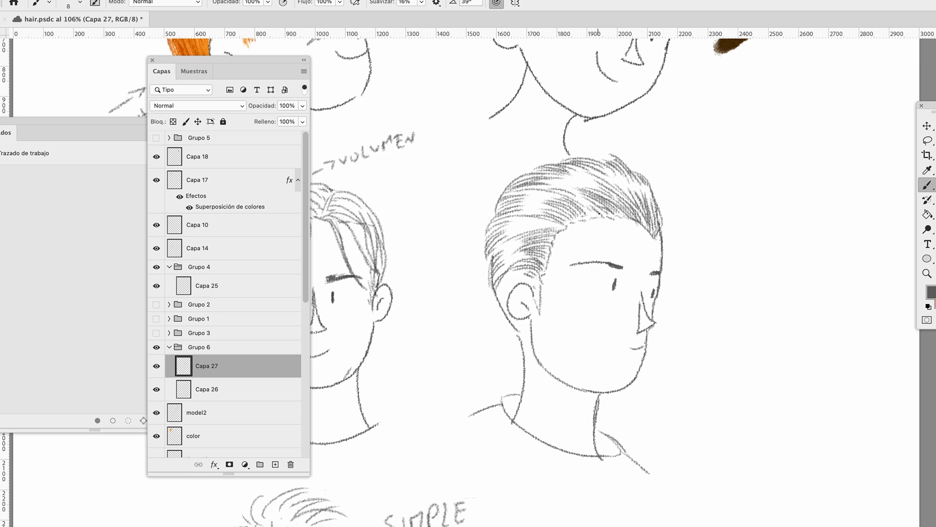
pyautogui.moveTo(706, 157); pyautogui.dragTo(714, 157)
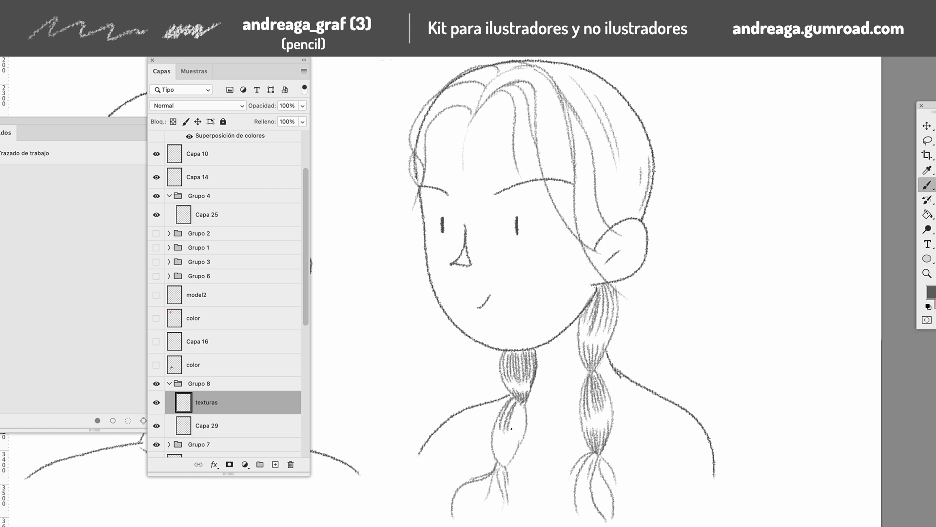
# On the texturas layer, texture the front braid's second section and the root of the lock at the parting
pyautogui.moveTo(522, 405); pyautogui.dragTo(518, 422)
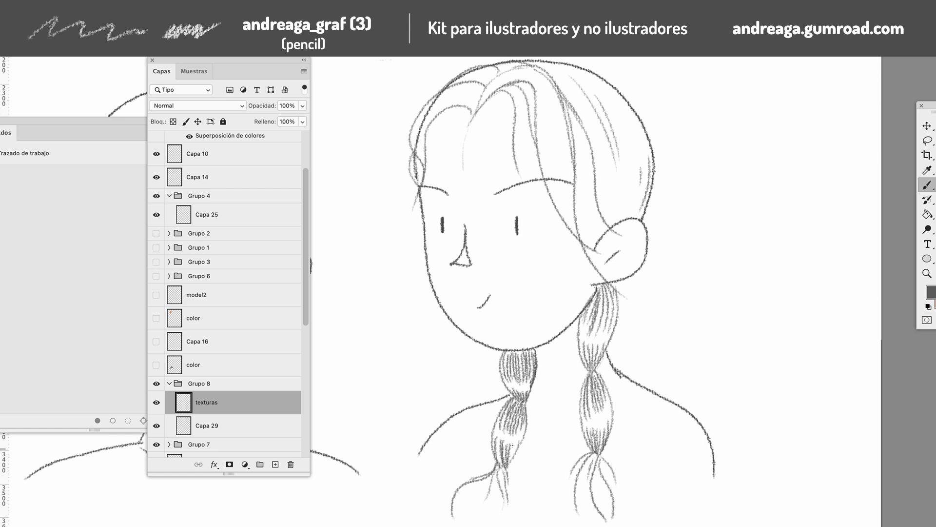
pyautogui.moveTo(508, 458); pyautogui.dragTo(508, 459)
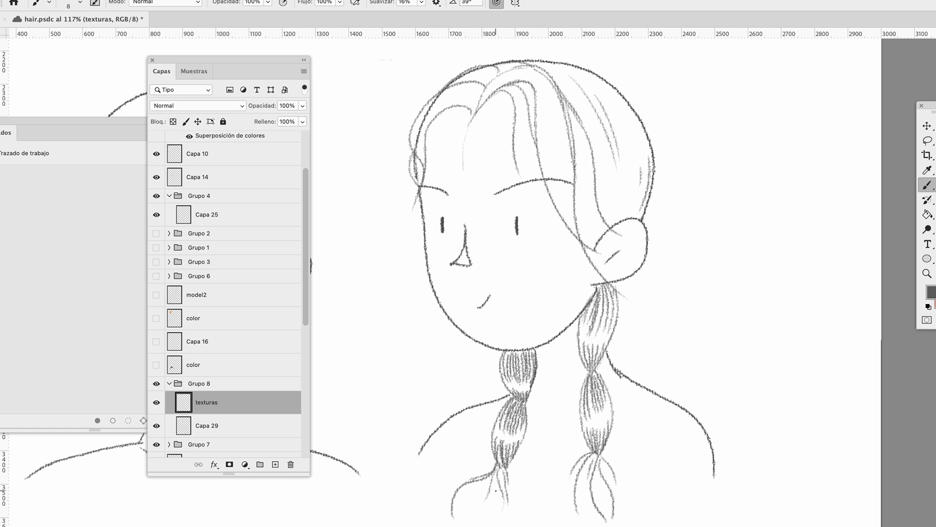
pyautogui.moveTo(487, 88); pyautogui.dragTo(518, 67)
pyautogui.moveTo(489, 93)
pyautogui.mouseDown()
pyautogui.moveTo(534, 89)
pyautogui.moveTo(526, 70)
pyautogui.moveTo(482, 115)
pyautogui.moveTo(489, 86)
pyautogui.moveTo(514, 72)
pyautogui.mouseUp()
pyautogui.moveTo(489, 96); pyautogui.dragTo(537, 80)
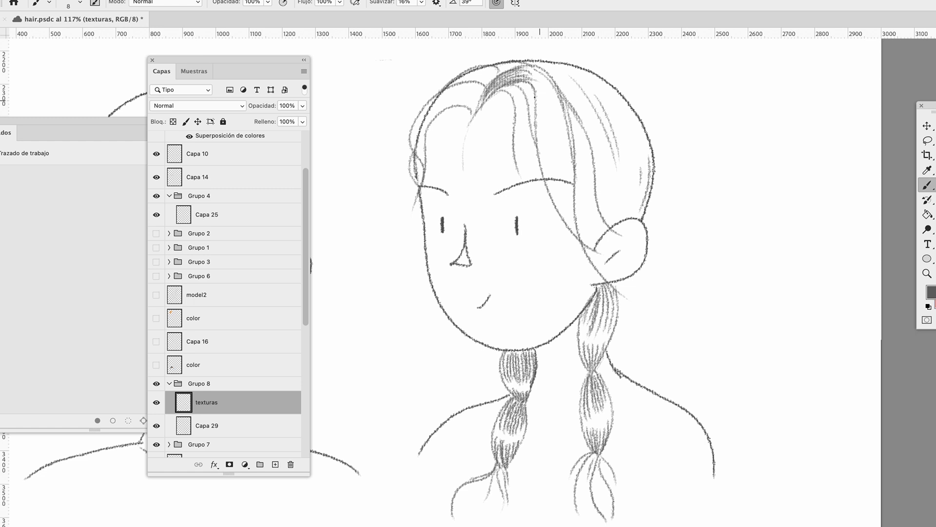
# Fill the lock falling from the crown to the temple with dense long strands
pyautogui.moveTo(542, 99); pyautogui.dragTo(546, 181)
pyautogui.moveTo(544, 115)
pyautogui.mouseDown()
pyautogui.moveTo(552, 184)
pyautogui.moveTo(554, 171)
pyautogui.mouseUp()
pyautogui.moveTo(550, 99)
pyautogui.mouseDown()
pyautogui.moveTo(557, 190)
pyautogui.moveTo(564, 177)
pyautogui.mouseUp()
pyautogui.moveTo(562, 101); pyautogui.dragTo(570, 210)
pyautogui.moveTo(558, 142); pyautogui.dragTo(568, 223)
pyautogui.moveTo(548, 175); pyautogui.dragTo(577, 234)
pyautogui.moveTo(562, 150); pyautogui.dragTo(570, 216)
pyautogui.moveTo(566, 123); pyautogui.dragTo(575, 212)
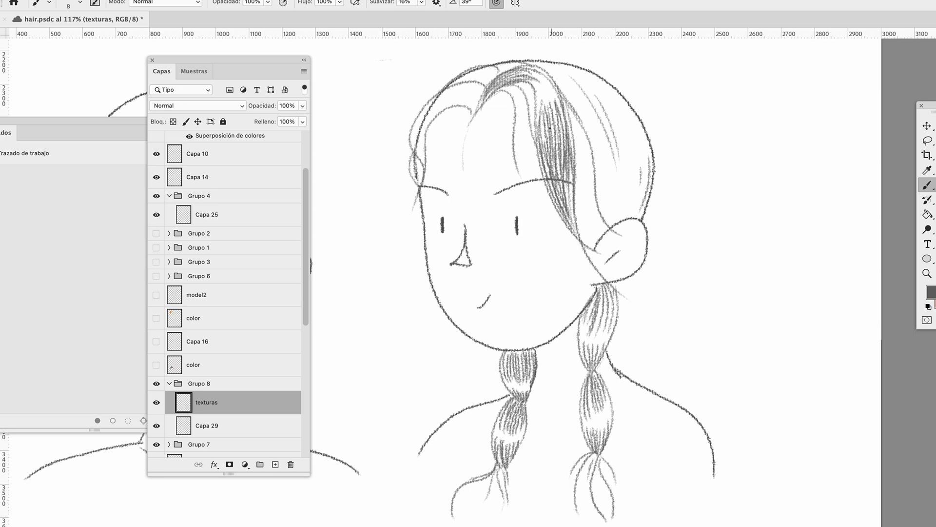
pyautogui.moveTo(536, 125); pyautogui.dragTo(547, 175)
pyautogui.moveTo(541, 123); pyautogui.dragTo(544, 146)
pyautogui.moveTo(536, 114); pyautogui.dragTo(551, 188)
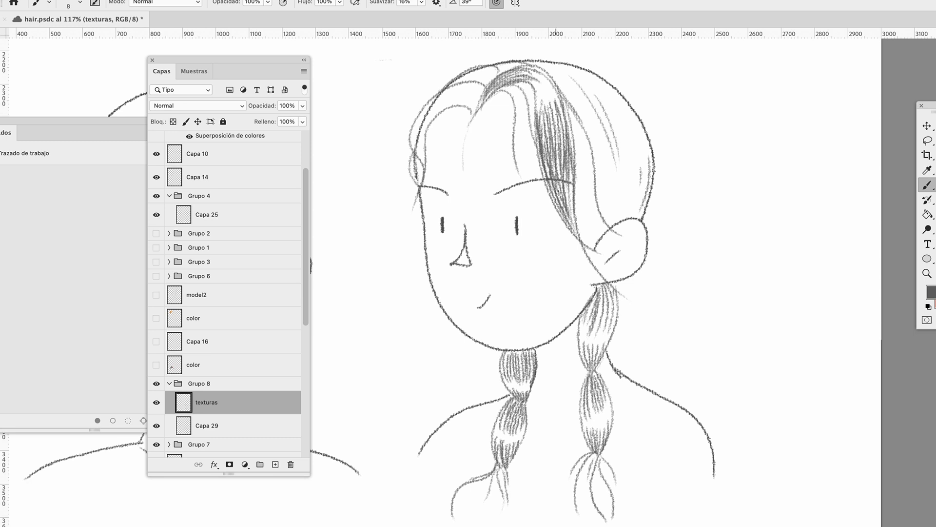
# Draw long strands down the side and back of the braided head and across its crown
pyautogui.moveTo(571, 92); pyautogui.dragTo(602, 239)
pyautogui.moveTo(607, 117)
pyautogui.mouseDown()
pyautogui.moveTo(624, 217)
pyautogui.moveTo(646, 212)
pyautogui.mouseUp()
pyautogui.moveTo(536, 62); pyautogui.dragTo(580, 85)
pyautogui.moveTo(558, 63)
pyautogui.mouseDown()
pyautogui.moveTo(614, 97)
pyautogui.moveTo(601, 95)
pyautogui.mouseUp()
pyautogui.moveTo(605, 102); pyautogui.dragTo(644, 144)
# Texture the hair on the far side of the parting, from the crown down to the far temple
pyautogui.moveTo(497, 65); pyautogui.dragTo(460, 80)
pyautogui.moveTo(520, 62); pyautogui.dragTo(437, 110)
pyautogui.moveTo(484, 83); pyautogui.dragTo(459, 111)
pyautogui.moveTo(433, 117); pyautogui.dragTo(414, 197)
pyautogui.moveTo(440, 112); pyautogui.dragTo(419, 146)
pyautogui.moveTo(451, 86); pyautogui.dragTo(410, 147)
# Darken the loose fringe lock and thicken the side hair above the ear with curved strands
pyautogui.moveTo(496, 89)
pyautogui.mouseDown()
pyautogui.moveTo(520, 121)
pyautogui.moveTo(519, 158)
pyautogui.mouseUp()
pyautogui.moveTo(517, 106); pyautogui.dragTo(518, 172)
pyautogui.moveTo(525, 84); pyautogui.dragTo(536, 138)
pyautogui.moveTo(524, 86); pyautogui.dragTo(532, 141)
pyautogui.moveTo(549, 94); pyautogui.dragTo(558, 135)
pyautogui.moveTo(556, 121)
pyautogui.mouseDown()
pyautogui.moveTo(566, 159)
pyautogui.moveTo(592, 195)
pyautogui.mouseUp()
pyautogui.moveTo(570, 124); pyautogui.dragTo(585, 237)
pyautogui.moveTo(560, 88); pyautogui.dragTo(595, 161)
pyautogui.moveTo(600, 113); pyautogui.dragTo(629, 217)
# Darken the pinched ends of both braids' sections and add strands to the loose braid tip
pyautogui.moveTo(605, 287)
pyautogui.mouseDown()
pyautogui.moveTo(597, 327)
pyautogui.moveTo(607, 317)
pyautogui.mouseUp()
pyautogui.moveTo(597, 288); pyautogui.dragTo(586, 322)
pyautogui.moveTo(529, 352); pyautogui.dragTo(516, 371)
pyautogui.moveTo(519, 353); pyautogui.dragTo(507, 366)
pyautogui.moveTo(594, 374)
pyautogui.mouseDown()
pyautogui.moveTo(585, 403)
pyautogui.moveTo(592, 397)
pyautogui.mouseUp()
pyautogui.moveTo(589, 374); pyautogui.dragTo(582, 404)
pyautogui.moveTo(519, 401); pyautogui.dragTo(503, 420)
pyautogui.moveTo(524, 404); pyautogui.dragTo(518, 420)
pyautogui.moveTo(605, 433); pyautogui.dragTo(587, 456)
pyautogui.moveTo(506, 439)
pyautogui.mouseDown()
pyautogui.moveTo(495, 470)
pyautogui.moveTo(503, 473)
pyautogui.mouseUp()
pyautogui.moveTo(610, 454); pyautogui.dragTo(588, 512)
# Add finishing strands over the side hair, the crown and the roots around the parting
pyautogui.moveTo(578, 108); pyautogui.dragTo(595, 156)
pyautogui.moveTo(602, 108); pyautogui.dragTo(627, 200)
pyautogui.moveTo(634, 110); pyautogui.dragTo(652, 166)
pyautogui.moveTo(488, 66); pyautogui.dragTo(536, 105)
pyautogui.moveTo(578, 63); pyautogui.dragTo(522, 78)
pyautogui.moveTo(497, 68)
pyautogui.mouseDown()
pyautogui.moveTo(481, 84)
pyautogui.moveTo(489, 80)
pyautogui.mouseUp()
pyautogui.moveTo(523, 62)
pyautogui.mouseDown()
pyautogui.moveTo(512, 67)
pyautogui.moveTo(534, 119)
pyautogui.mouseUp()
pyautogui.moveTo(520, 87); pyautogui.dragTo(537, 149)
pyautogui.moveTo(529, 88); pyautogui.dragTo(564, 151)
pyautogui.moveTo(568, 69); pyautogui.dragTo(542, 137)
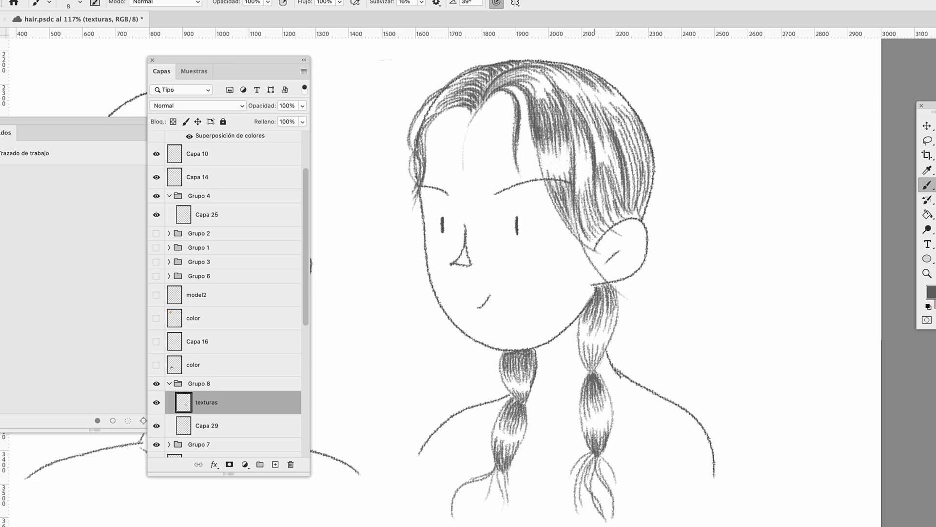
# Hatch short strokes across the cheeks and nose of the braided head
pyautogui.moveTo(483, 261); pyautogui.dragTo(502, 243)
pyautogui.moveTo(490, 267); pyautogui.dragTo(529, 245)
pyautogui.moveTo(425, 271); pyautogui.dragTo(453, 249)
pyautogui.moveTo(462, 267); pyautogui.dragTo(470, 249)
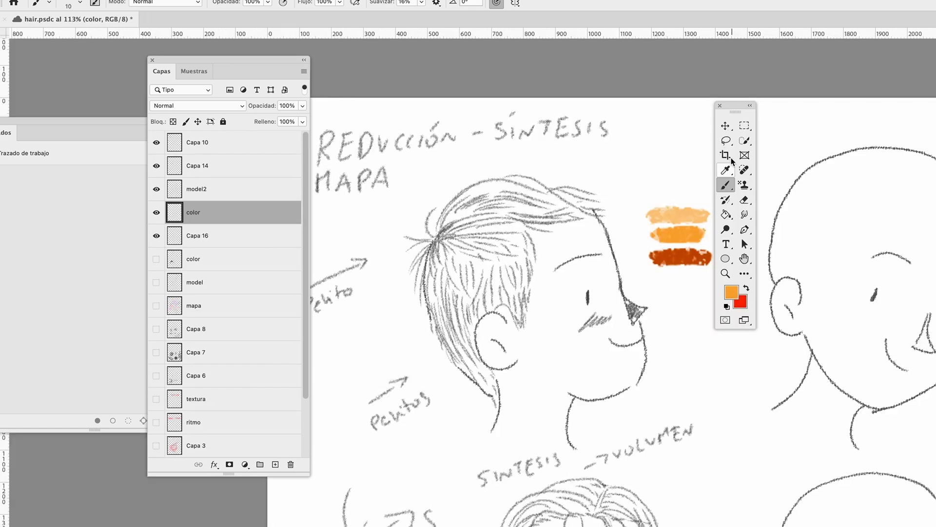
# Lasso the profile head's hair shape on the color layer and fill it with orange
pyautogui.click(725, 141)
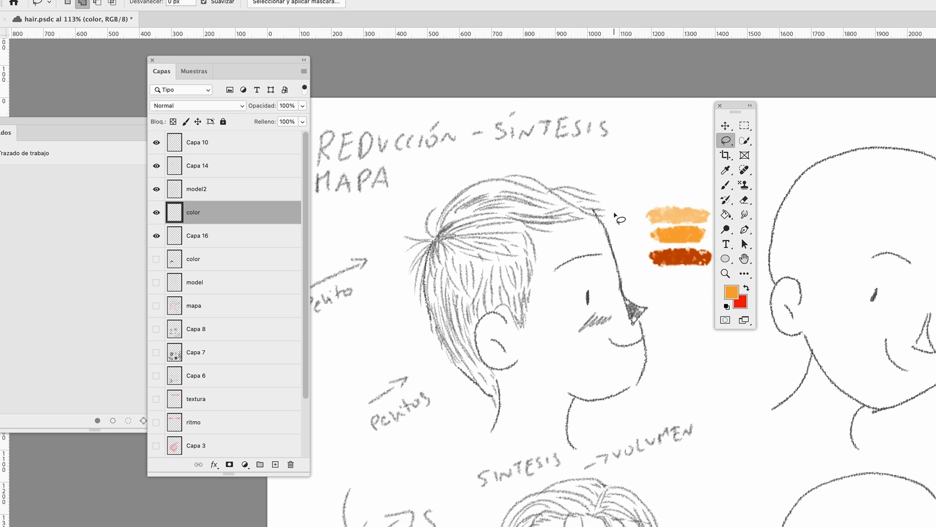
pyautogui.moveTo(484, 362)
pyautogui.mouseDown()
pyautogui.moveTo(480, 320)
pyautogui.moveTo(505, 316)
pyautogui.moveTo(523, 342)
pyautogui.moveTo(531, 248)
pyautogui.moveTo(545, 225)
pyautogui.moveTo(591, 212)
pyautogui.moveTo(566, 196)
pyautogui.moveTo(513, 180)
pyautogui.moveTo(478, 190)
pyautogui.moveTo(436, 238)
pyautogui.moveTo(433, 333)
pyautogui.moveTo(500, 411)
pyautogui.mouseUp()
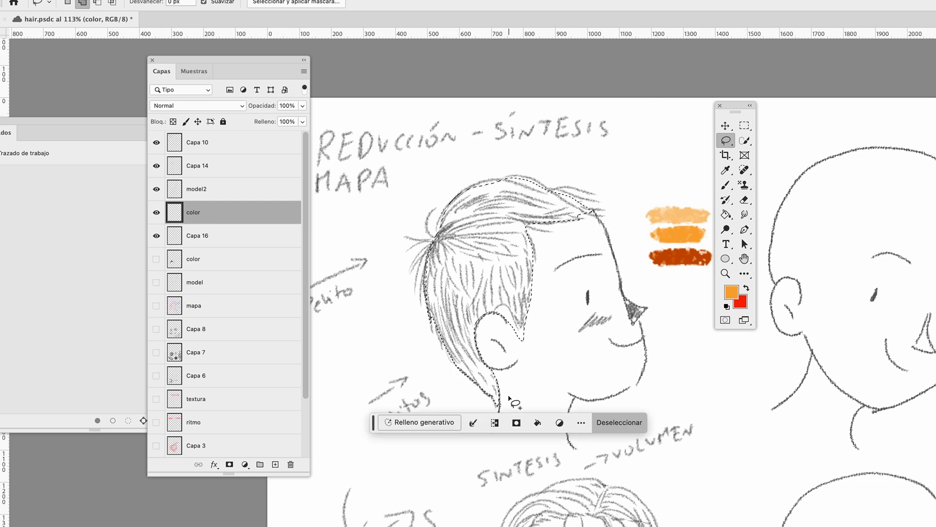
pyautogui.press('i')
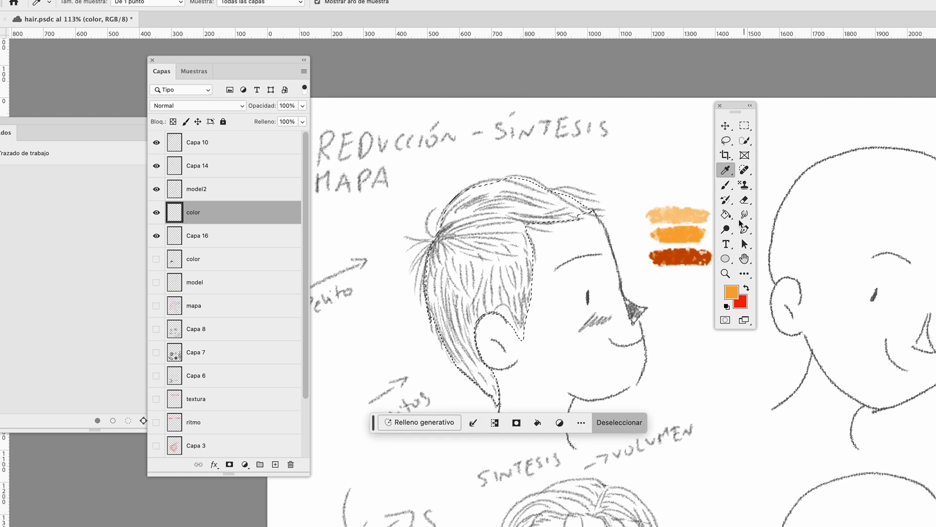
pyautogui.press('g')
pyautogui.click(592, 234)
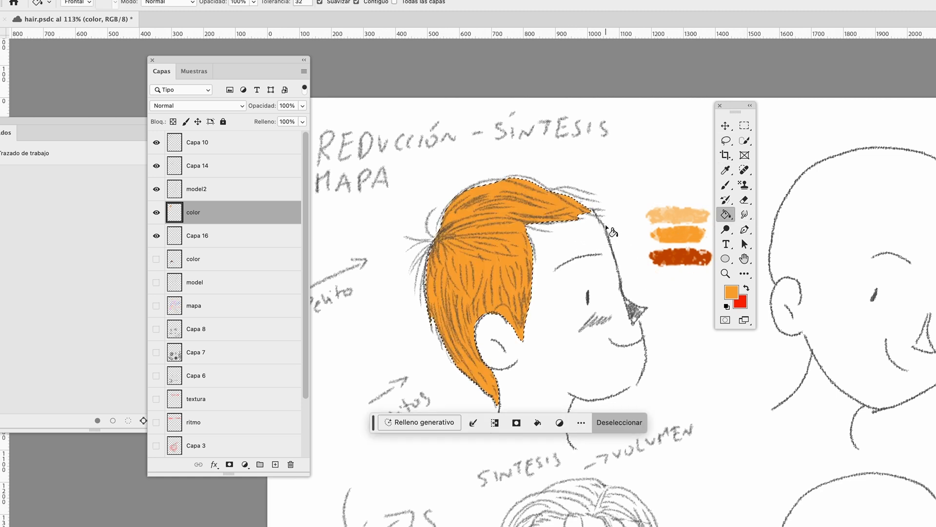
# Deselect, choose the andreaga graf (1 18) brush at 10 px and texture the orange edges at the crown and fringe
pyautogui.hotkey('ctrl', 'd')
pyautogui.press('b')
pyautogui.rightClick(610, 232)
pyautogui.click(701, 363)
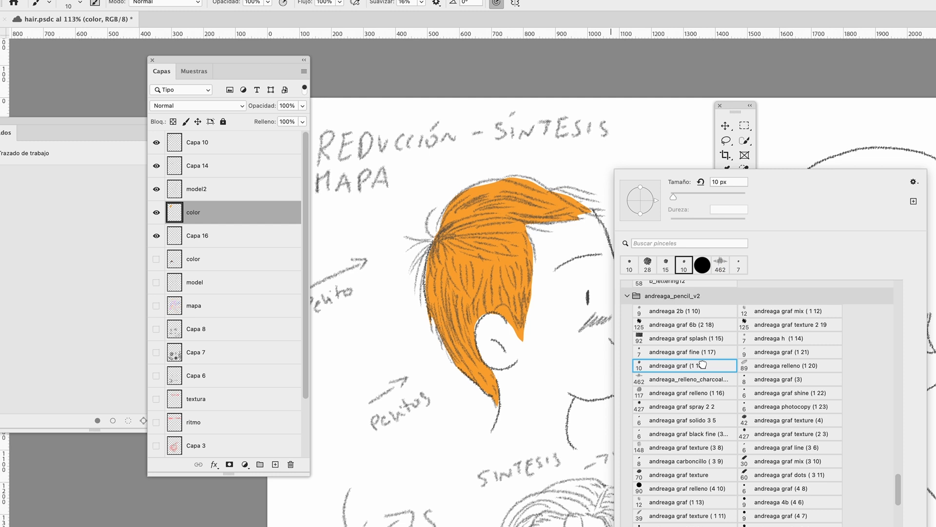
pyautogui.moveTo(466, 189); pyautogui.dragTo(512, 181)
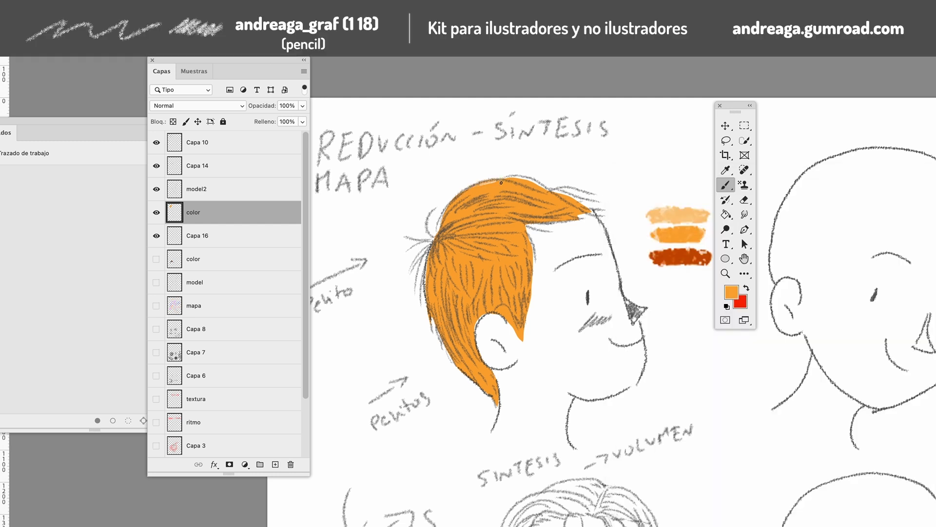
pyautogui.moveTo(598, 211); pyautogui.dragTo(584, 215)
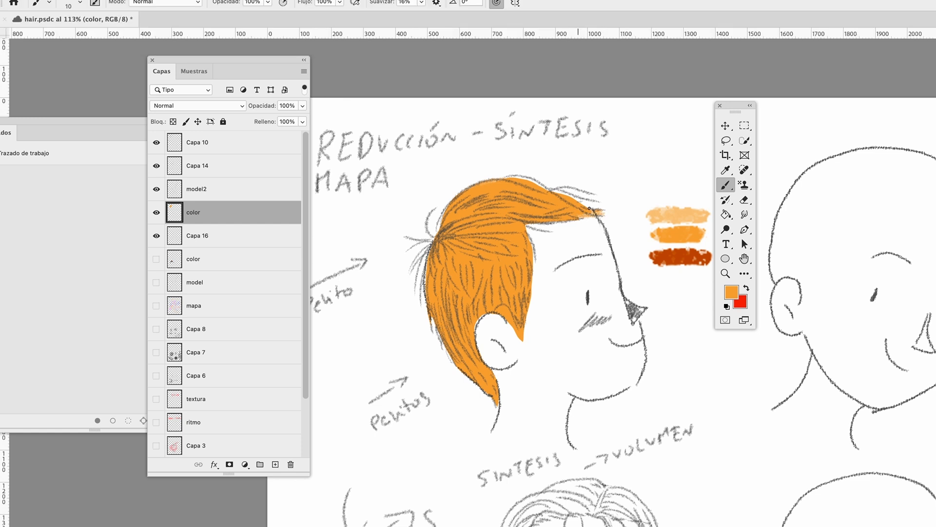
# Brush orange strands past the fill's edge at the sideburn, the back of the head and the crown tuft
pyautogui.moveTo(513, 316); pyautogui.dragTo(517, 334)
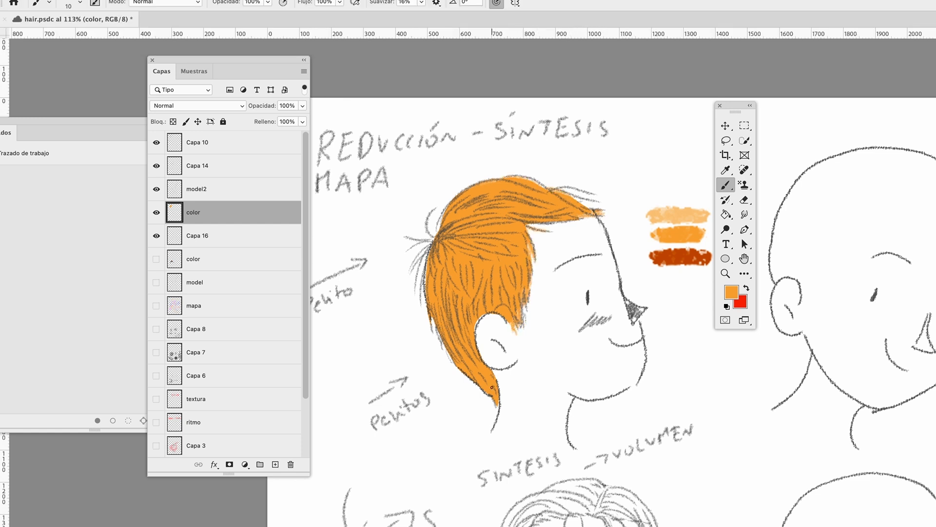
pyautogui.moveTo(433, 318); pyautogui.dragTo(444, 351)
pyautogui.moveTo(439, 332)
pyautogui.mouseDown()
pyautogui.moveTo(453, 366)
pyautogui.moveTo(438, 343)
pyautogui.mouseUp()
pyautogui.moveTo(426, 261); pyautogui.dragTo(423, 307)
pyautogui.moveTo(431, 243); pyautogui.dragTo(416, 278)
pyautogui.moveTo(432, 241); pyautogui.dragTo(411, 239)
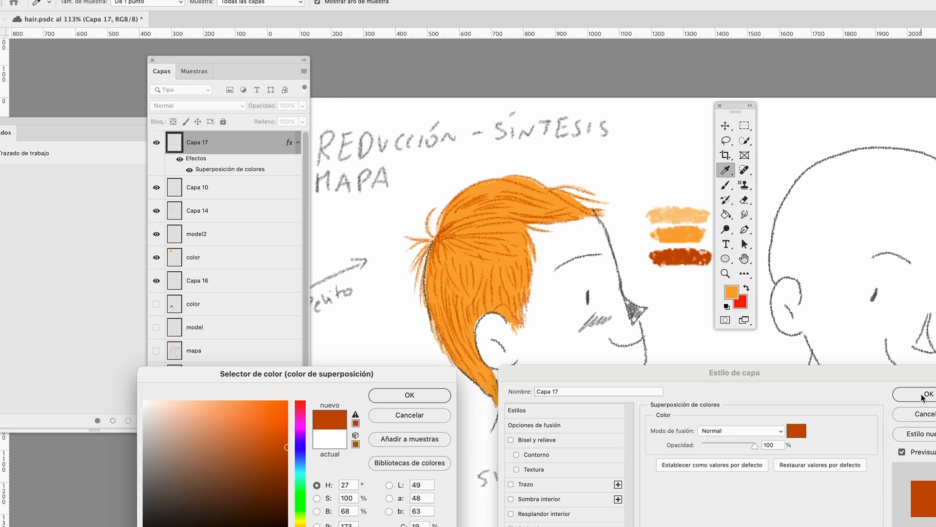
# Apply a burnt-orange color overlay (H 27, S 100, B 68) to the hair lines on Capa 17
pyautogui.click(426, 396)
pyautogui.click(932, 394)
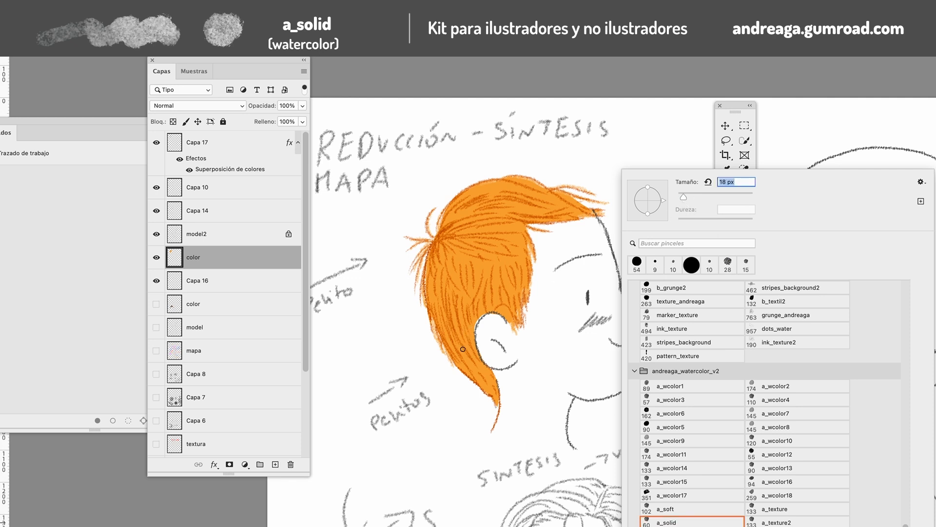
# Shade the back, nape and crown of the orange hair in dark orange with the a_solid brush at 18 px
pyautogui.click(441, 315)
pyautogui.moveTo(433, 301); pyautogui.dragTo(470, 374)
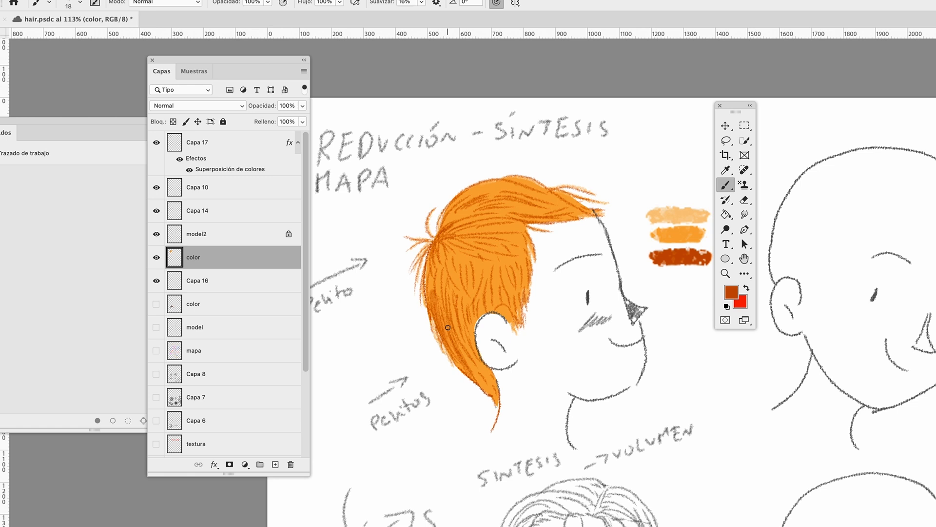
pyautogui.moveTo(448, 327)
pyautogui.mouseDown()
pyautogui.moveTo(493, 393)
pyautogui.moveTo(436, 288)
pyautogui.moveTo(469, 323)
pyautogui.moveTo(474, 309)
pyautogui.moveTo(464, 311)
pyautogui.mouseUp()
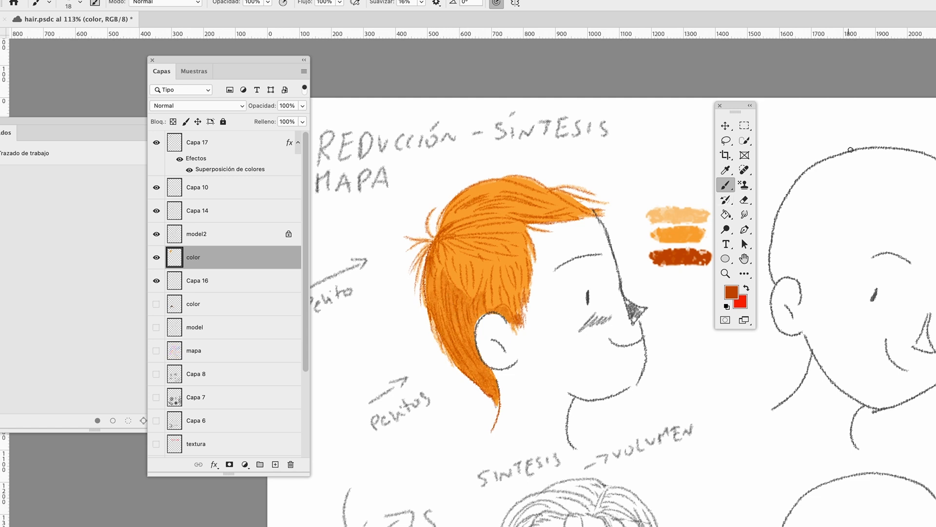
pyautogui.moveTo(441, 227); pyautogui.dragTo(480, 192)
pyautogui.moveTo(445, 224)
pyautogui.mouseDown()
pyautogui.moveTo(486, 203)
pyautogui.moveTo(501, 222)
pyautogui.mouseUp()
pyautogui.moveTo(435, 244); pyautogui.dragTo(434, 337)
# Reduce the brush size and paint finer strands over the top, fringe and side of the orange hair
pyautogui.rightClick(646, 198)
pyautogui.moveTo(645, 199); pyautogui.dragTo(643, 199)
pyautogui.moveTo(492, 214); pyautogui.dragTo(535, 203)
pyautogui.moveTo(477, 192)
pyautogui.mouseDown()
pyautogui.moveTo(526, 184)
pyautogui.moveTo(551, 193)
pyautogui.mouseUp()
pyautogui.moveTo(524, 183); pyautogui.dragTo(584, 210)
pyautogui.moveTo(507, 223)
pyautogui.mouseDown()
pyautogui.moveTo(471, 230)
pyautogui.moveTo(517, 225)
pyautogui.mouseUp()
pyautogui.moveTo(494, 242)
pyautogui.mouseDown()
pyautogui.moveTo(520, 235)
pyautogui.moveTo(514, 290)
pyautogui.moveTo(483, 289)
pyautogui.mouseUp()
pyautogui.moveTo(463, 252); pyautogui.dragTo(451, 286)
pyautogui.moveTo(508, 243); pyautogui.dragTo(454, 290)
pyautogui.moveTo(441, 268); pyautogui.dragTo(442, 295)
pyautogui.moveTo(518, 285); pyautogui.dragTo(523, 293)
pyautogui.moveTo(526, 258)
pyautogui.mouseDown()
pyautogui.moveTo(527, 292)
pyautogui.moveTo(473, 303)
pyautogui.mouseUp()
# Sample the dark-orange swatch, add strands at the hairline, side and behind the ear, and sample the light-orange swatch
pyautogui.keyDown('alt'); pyautogui.click(636, 267); pyautogui.keyUp('alt')
pyautogui.moveTo(498, 236); pyautogui.dragTo(540, 241)
pyautogui.moveTo(529, 232); pyautogui.dragTo(551, 238)
pyautogui.moveTo(519, 223); pyautogui.dragTo(568, 236)
pyautogui.moveTo(461, 248)
pyautogui.mouseDown()
pyautogui.moveTo(502, 244)
pyautogui.moveTo(513, 256)
pyautogui.mouseUp()
pyautogui.moveTo(474, 232)
pyautogui.mouseDown()
pyautogui.moveTo(439, 258)
pyautogui.moveTo(442, 297)
pyautogui.moveTo(475, 349)
pyautogui.mouseUp()
pyautogui.moveTo(462, 306); pyautogui.dragTo(482, 354)
pyautogui.moveTo(475, 335); pyautogui.dragTo(489, 371)
pyautogui.keyDown('alt'); pyautogui.click(635, 236); pyautogui.keyUp('alt')
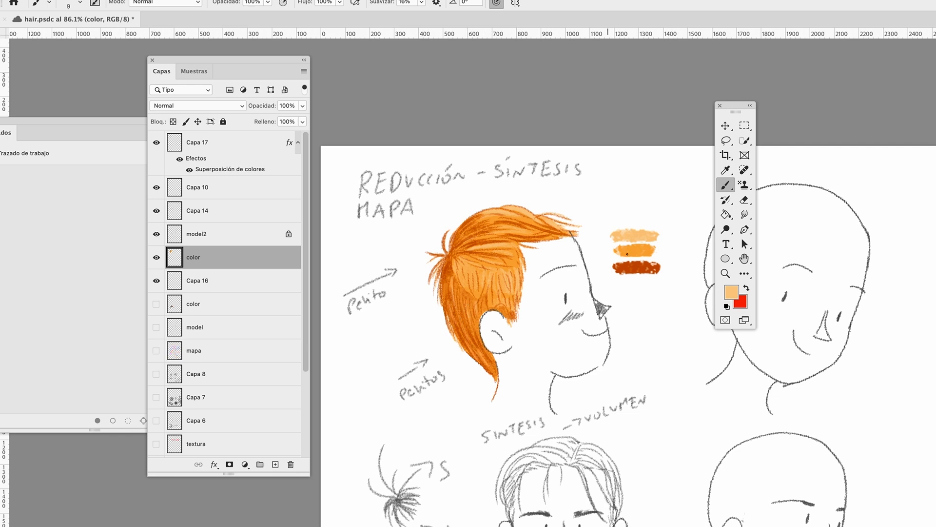
# Block in the short hair of the three-quarter head in grey on Capa 40 with the a_solid brush
pyautogui.press('z')
pyautogui.keyDown('alt'); pyautogui.click(530, 316); pyautogui.keyUp('alt')
pyautogui.keyDown('alt'); pyautogui.click(529, 316); pyautogui.keyUp('alt')
pyautogui.click(534, 319)
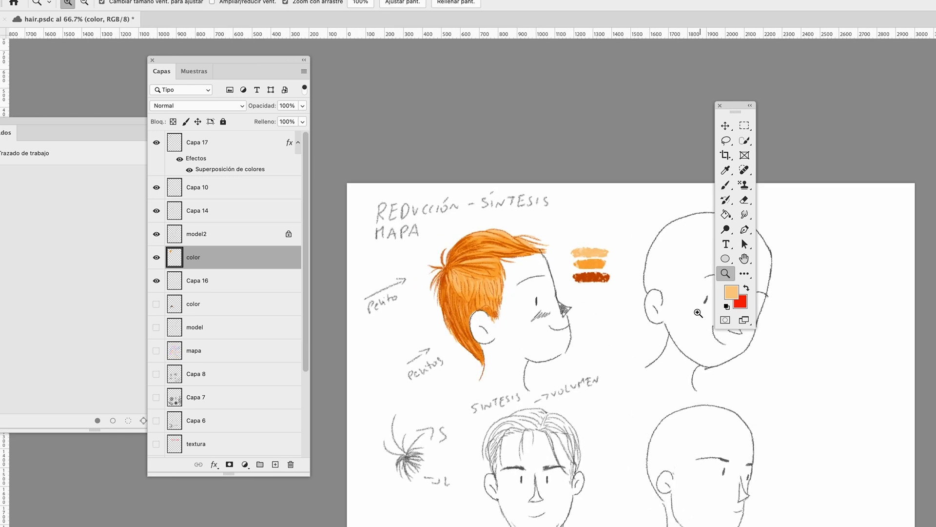
pyautogui.scroll(-2, 529, 329)
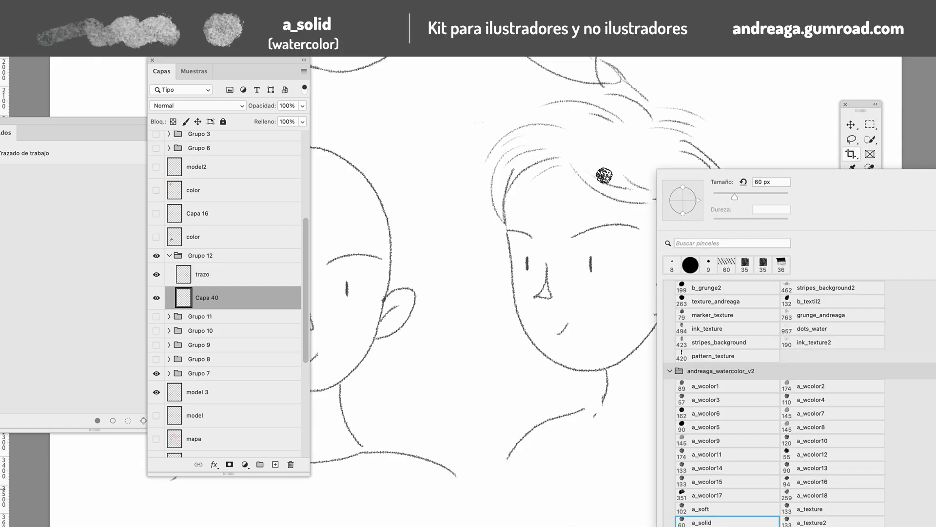
pyautogui.moveTo(565, 149)
pyautogui.mouseDown()
pyautogui.moveTo(606, 184)
pyautogui.moveTo(582, 154)
pyautogui.moveTo(633, 188)
pyautogui.moveTo(673, 192)
pyautogui.moveTo(523, 156)
pyautogui.moveTo(500, 194)
pyautogui.moveTo(669, 191)
pyautogui.moveTo(696, 213)
pyautogui.moveTo(610, 125)
pyautogui.moveTo(508, 175)
pyautogui.moveTo(501, 213)
pyautogui.mouseUp()
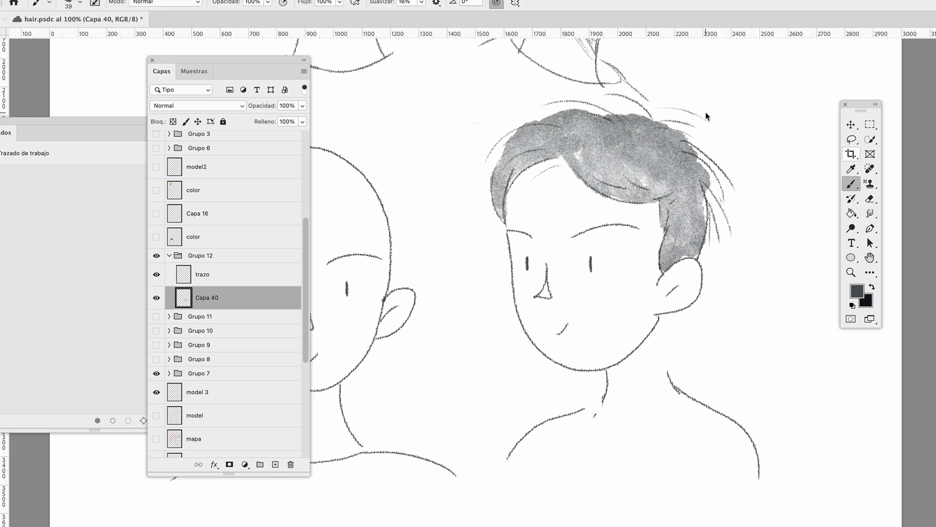
# Reduce the brush to 19 px and paint loose grey wisps along the front, crown and back outline
pyautogui.rightClick(749, 126)
pyautogui.moveTo(733, 174); pyautogui.dragTo(728, 175)
pyautogui.moveTo(609, 118)
pyautogui.mouseDown()
pyautogui.moveTo(558, 102)
pyautogui.moveTo(568, 109)
pyautogui.moveTo(497, 144)
pyautogui.moveTo(477, 187)
pyautogui.mouseUp()
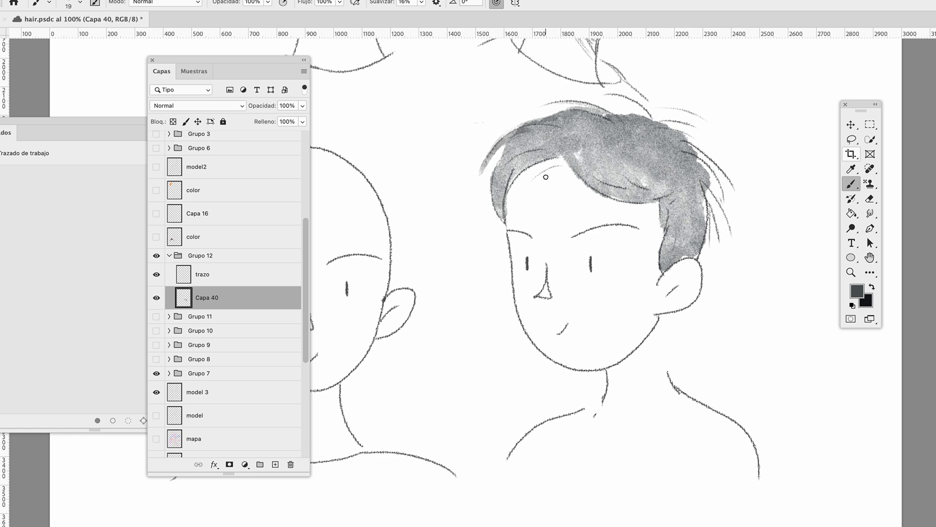
pyautogui.moveTo(698, 190)
pyautogui.mouseDown()
pyautogui.moveTo(712, 251)
pyautogui.moveTo(726, 240)
pyautogui.mouseUp()
pyautogui.moveTo(702, 179); pyautogui.dragTo(732, 225)
pyautogui.moveTo(689, 156); pyautogui.dragTo(729, 196)
pyautogui.moveTo(649, 121); pyautogui.dragTo(684, 129)
pyautogui.moveTo(607, 95)
pyautogui.mouseDown()
pyautogui.moveTo(652, 119)
pyautogui.moveTo(634, 105)
pyautogui.moveTo(640, 119)
pyautogui.moveTo(694, 126)
pyautogui.mouseUp()
pyautogui.moveTo(664, 128); pyautogui.dragTo(705, 152)
# Layer darker strands over the grey hair above the ear, across the swept fringe and along the crown
pyautogui.moveTo(670, 243)
pyautogui.mouseDown()
pyautogui.moveTo(664, 271)
pyautogui.moveTo(701, 239)
pyautogui.moveTo(665, 204)
pyautogui.moveTo(695, 216)
pyautogui.mouseUp()
pyautogui.moveTo(604, 186)
pyautogui.mouseDown()
pyautogui.moveTo(669, 175)
pyautogui.moveTo(692, 161)
pyautogui.mouseUp()
pyautogui.moveTo(598, 156); pyautogui.dragTo(689, 146)
pyautogui.moveTo(636, 134); pyautogui.dragTo(705, 167)
pyautogui.moveTo(561, 158)
pyautogui.mouseDown()
pyautogui.moveTo(511, 171)
pyautogui.moveTo(503, 219)
pyautogui.mouseUp()
pyautogui.moveTo(503, 219)
pyautogui.mouseDown()
pyautogui.moveTo(522, 160)
pyautogui.moveTo(548, 156)
pyautogui.moveTo(496, 167)
pyautogui.mouseUp()
pyautogui.moveTo(576, 135)
pyautogui.mouseDown()
pyautogui.moveTo(521, 154)
pyautogui.moveTo(552, 141)
pyautogui.moveTo(535, 122)
pyautogui.mouseUp()
pyautogui.moveTo(624, 128); pyautogui.dragTo(580, 114)
pyautogui.moveTo(635, 130); pyautogui.dragTo(620, 118)
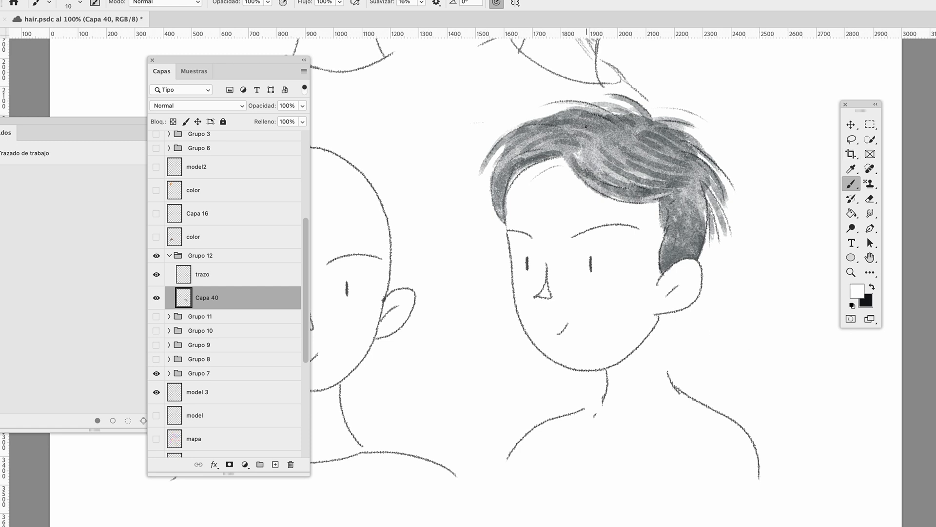
# Draw a white parting line from the forehead hairline up across the crown with a 10 px brush
pyautogui.moveTo(588, 144); pyautogui.dragTo(631, 129)
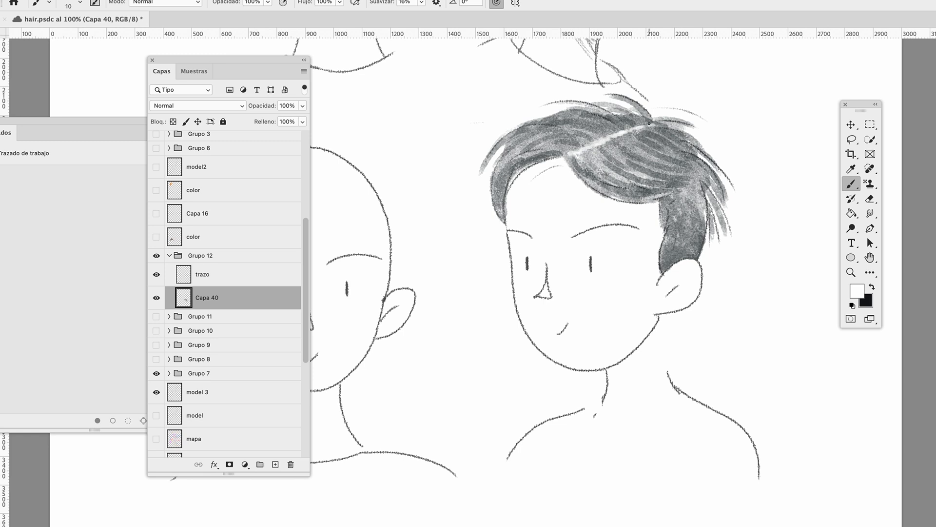
# Brush thin white highlight strands through the short grey hair, following its flow at the crown, swept fringe, side and front
pyautogui.moveTo(701, 181); pyautogui.dragTo(693, 234)
pyautogui.moveTo(711, 165); pyautogui.dragTo(690, 214)
pyautogui.moveTo(532, 129)
pyautogui.mouseDown()
pyautogui.moveTo(486, 161)
pyautogui.moveTo(507, 163)
pyautogui.moveTo(492, 196)
pyautogui.mouseUp()
pyautogui.moveTo(677, 214); pyautogui.dragTo(668, 258)
pyautogui.moveTo(603, 166)
pyautogui.mouseDown()
pyautogui.moveTo(657, 188)
pyautogui.moveTo(672, 184)
pyautogui.mouseUp()
pyautogui.moveTo(617, 147)
pyautogui.mouseDown()
pyautogui.moveTo(665, 167)
pyautogui.moveTo(659, 160)
pyautogui.mouseUp()
pyautogui.moveTo(646, 143); pyautogui.dragTo(688, 160)
pyautogui.moveTo(595, 180); pyautogui.dragTo(637, 196)
pyautogui.moveTo(662, 139); pyautogui.dragTo(684, 152)
pyautogui.moveTo(579, 133); pyautogui.dragTo(535, 142)
pyautogui.moveTo(604, 117)
pyautogui.mouseDown()
pyautogui.moveTo(556, 134)
pyautogui.moveTo(507, 167)
pyautogui.mouseUp()
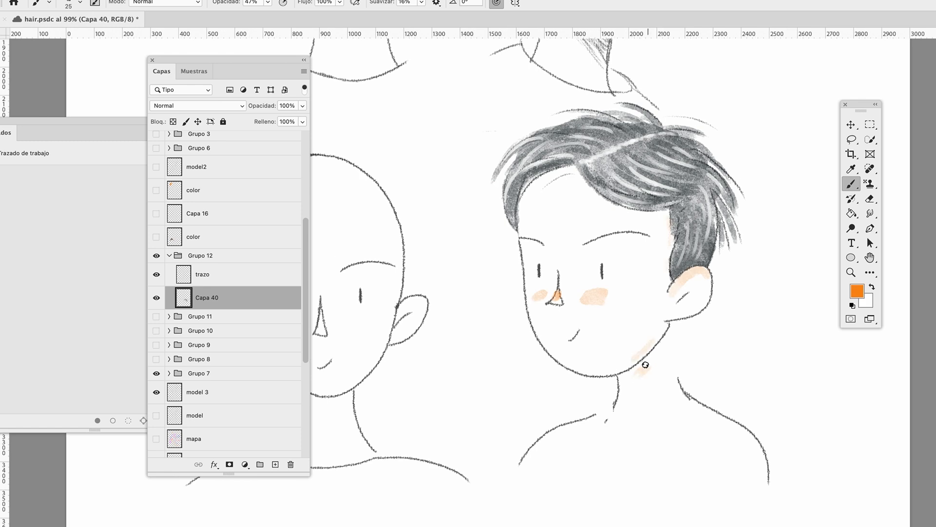
# Tint the neck, jaw, ear, cheeks and nose with soft orange using a 25 px brush at 47% opacity
pyautogui.moveTo(645, 365)
pyautogui.mouseDown()
pyautogui.moveTo(668, 328)
pyautogui.moveTo(648, 381)
pyautogui.moveTo(599, 419)
pyautogui.mouseUp()
pyautogui.press('e')
pyautogui.press('b')
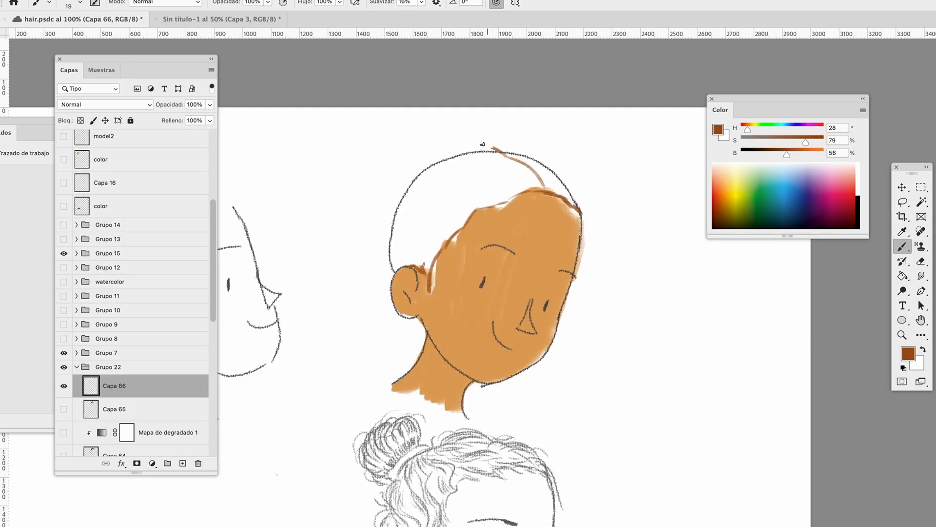
# Outline wavy hair with loose strands around the brown-skinned head on Capa 66, using a 19 px brown b_lettering_marker6 brush
pyautogui.moveTo(482, 144)
pyautogui.mouseDown()
pyautogui.moveTo(404, 222)
pyautogui.moveTo(376, 347)
pyautogui.mouseUp()
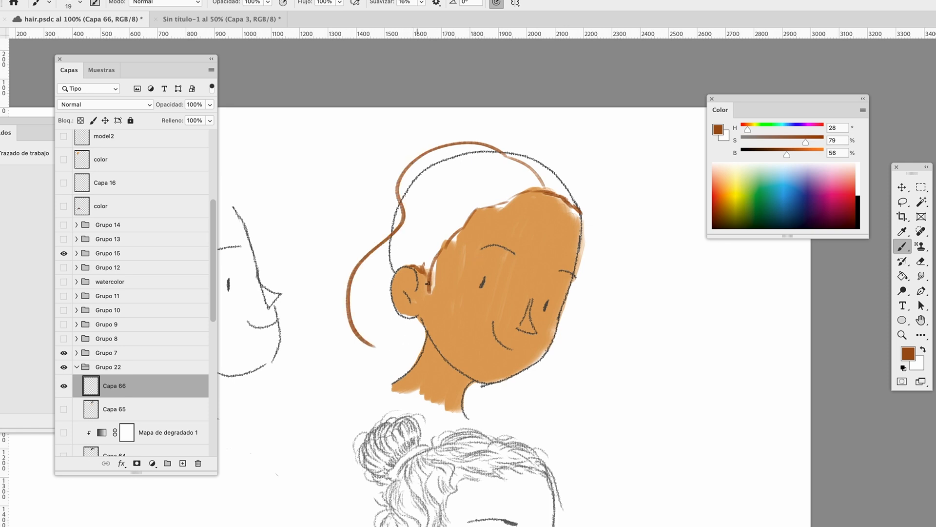
pyautogui.moveTo(476, 217)
pyautogui.mouseDown()
pyautogui.moveTo(430, 258)
pyautogui.moveTo(407, 336)
pyautogui.moveTo(431, 352)
pyautogui.moveTo(437, 253)
pyautogui.mouseUp()
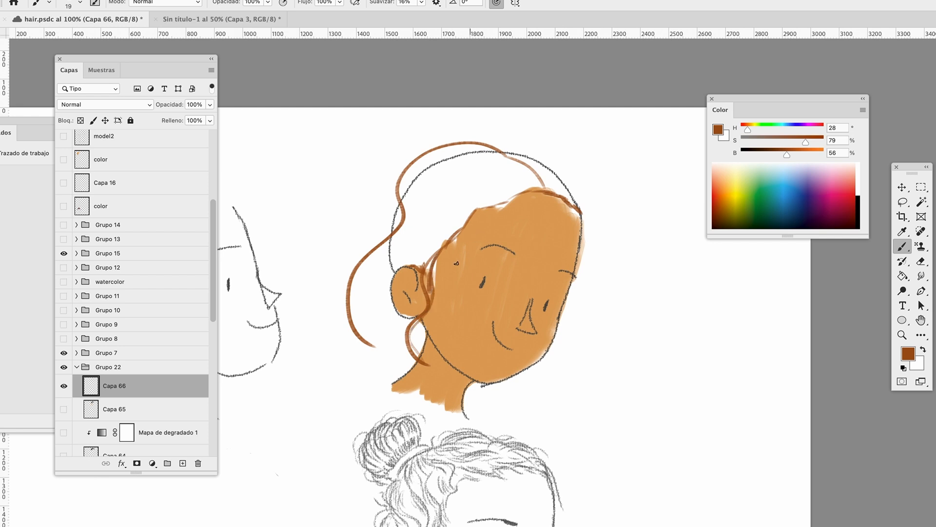
pyautogui.moveTo(473, 211)
pyautogui.mouseDown()
pyautogui.moveTo(442, 252)
pyautogui.moveTo(456, 335)
pyautogui.moveTo(456, 249)
pyautogui.moveTo(469, 219)
pyautogui.mouseUp()
pyautogui.moveTo(471, 254); pyautogui.dragTo(518, 202)
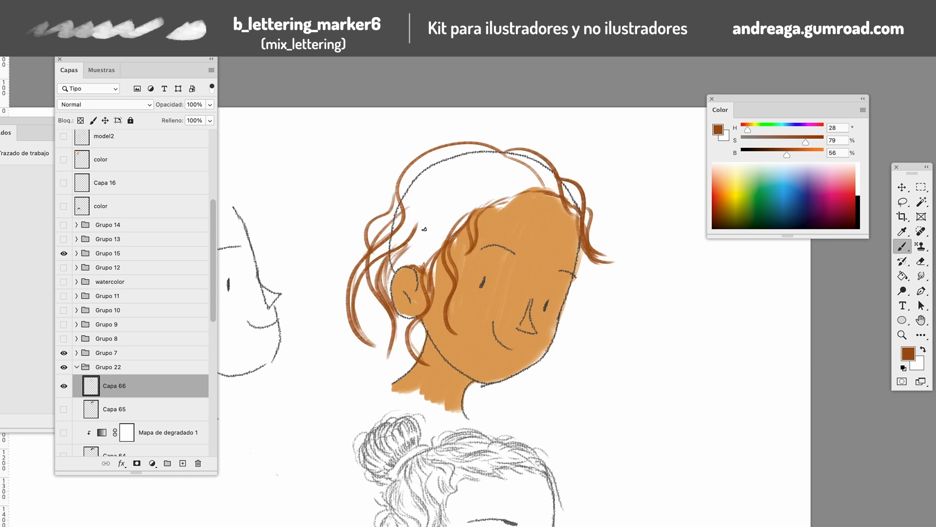
pyautogui.moveTo(517, 159)
pyautogui.mouseDown()
pyautogui.moveTo(572, 222)
pyautogui.moveTo(551, 185)
pyautogui.moveTo(580, 221)
pyautogui.moveTo(614, 210)
pyautogui.mouseUp()
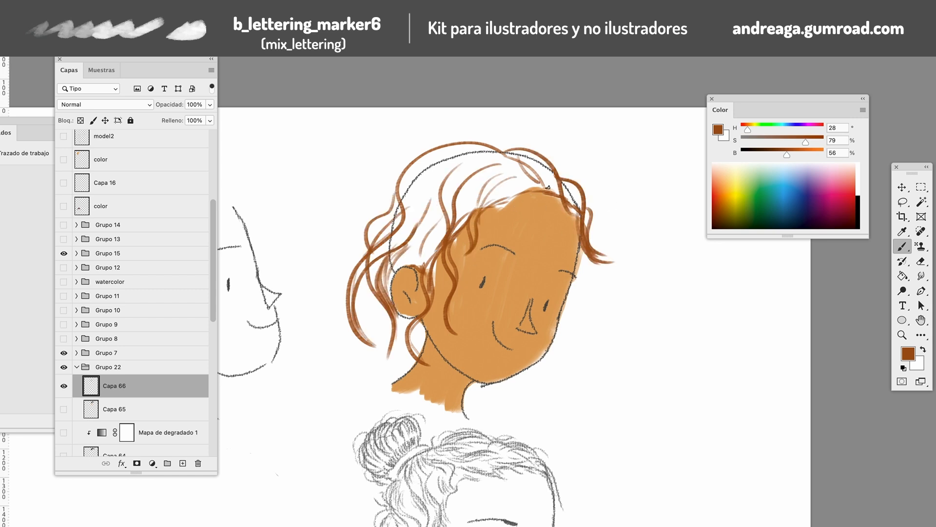
pyautogui.press('super+z')
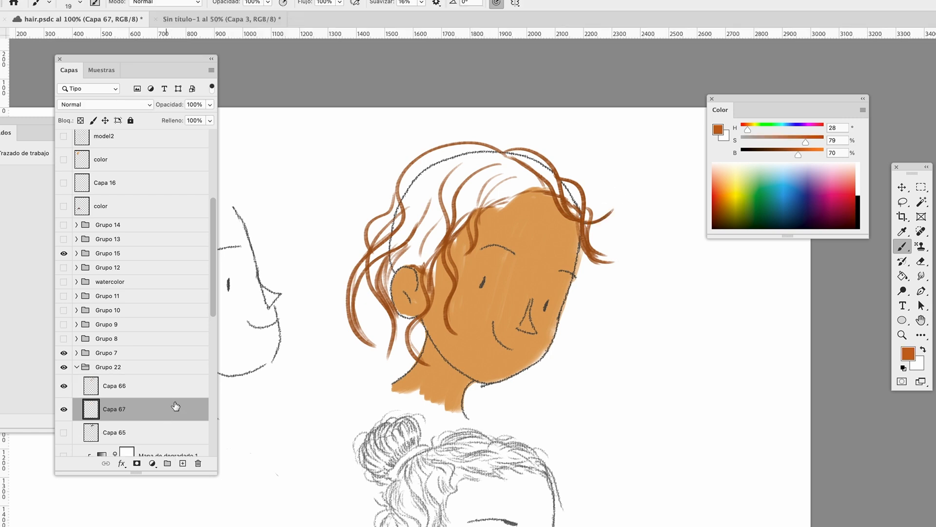
# Add inner wavy strands, and fill the hair with orange-brown on Capa 67 using a 48 px brush
pyautogui.rightClick(507, 167)
pyautogui.moveTo(478, 171)
pyautogui.mouseDown()
pyautogui.moveTo(419, 176)
pyautogui.moveTo(376, 234)
pyautogui.moveTo(512, 178)
pyautogui.moveTo(463, 156)
pyautogui.mouseUp()
pyautogui.moveTo(432, 247); pyautogui.dragTo(412, 259)
pyautogui.moveTo(462, 217)
pyautogui.mouseDown()
pyautogui.moveTo(529, 188)
pyautogui.moveTo(544, 168)
pyautogui.mouseUp()
pyautogui.click(428, 188)
pyautogui.rightClick(529, 169)
pyautogui.moveTo(593, 197); pyautogui.dragTo(580, 205)
pyautogui.moveTo(366, 262); pyautogui.dragTo(356, 276)
pyautogui.rightClick(426, 229)
pyautogui.moveTo(484, 196); pyautogui.dragTo(489, 197)
pyautogui.moveTo(376, 254); pyautogui.dragTo(357, 275)
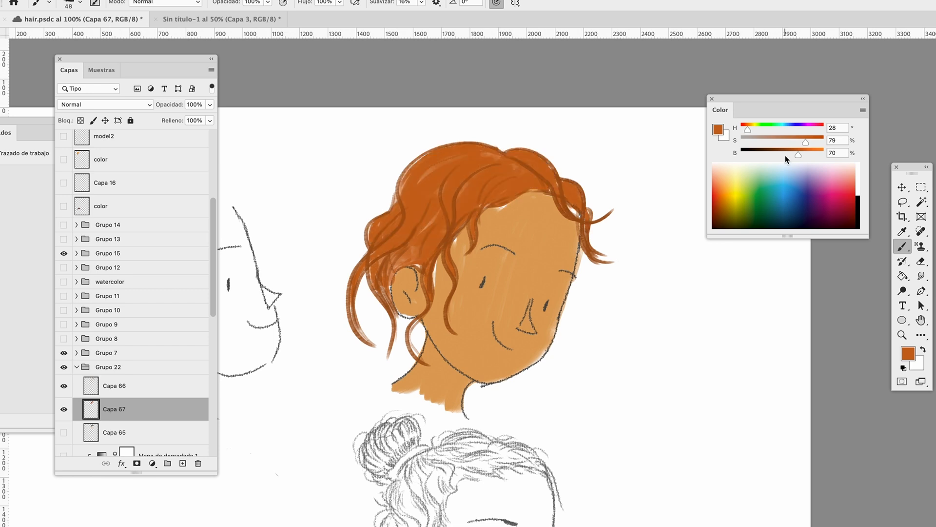
# Paint light orange highlights over the hair on Capa 68 and trim them with a 34 px b_lettering_marker6 eraser
pyautogui.keyDown('alt'); pyautogui.click(551, 154); pyautogui.keyUp('alt')
pyautogui.moveTo(408, 172)
pyautogui.mouseDown()
pyautogui.moveTo(445, 167)
pyautogui.moveTo(469, 170)
pyautogui.moveTo(479, 190)
pyautogui.moveTo(516, 185)
pyautogui.mouseUp()
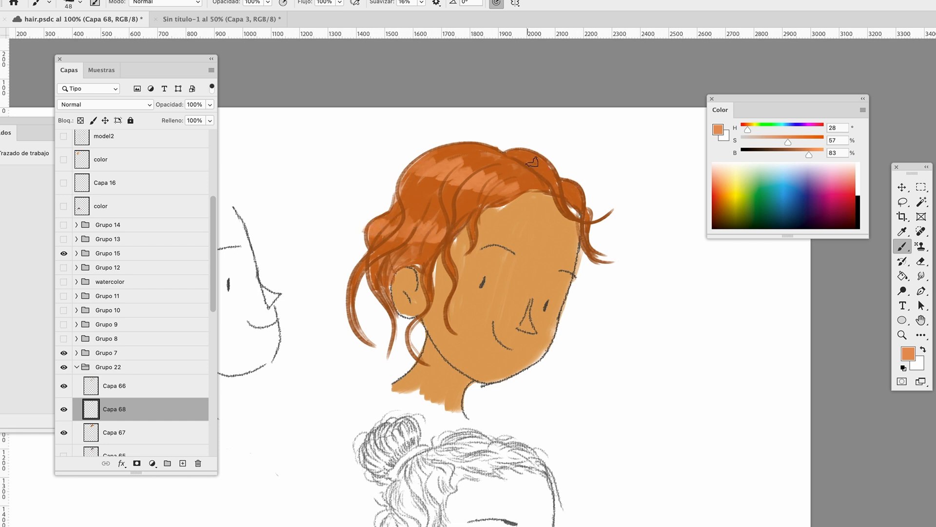
pyautogui.click(921, 265)
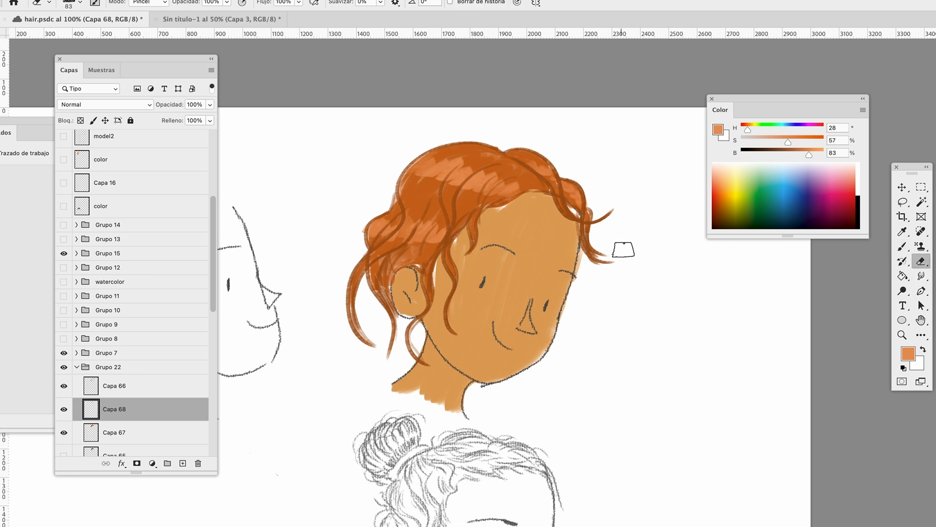
pyautogui.rightClick(631, 252)
pyautogui.click(696, 330)
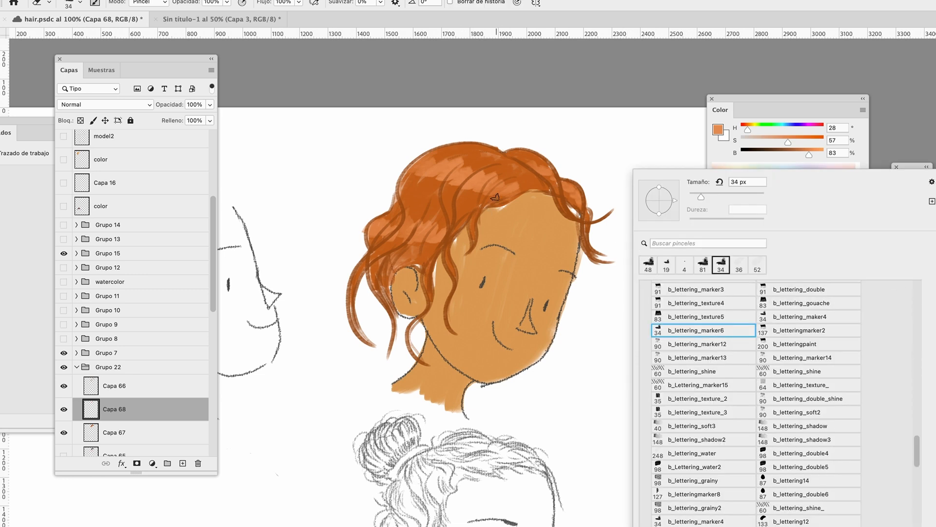
pyautogui.press('Return')
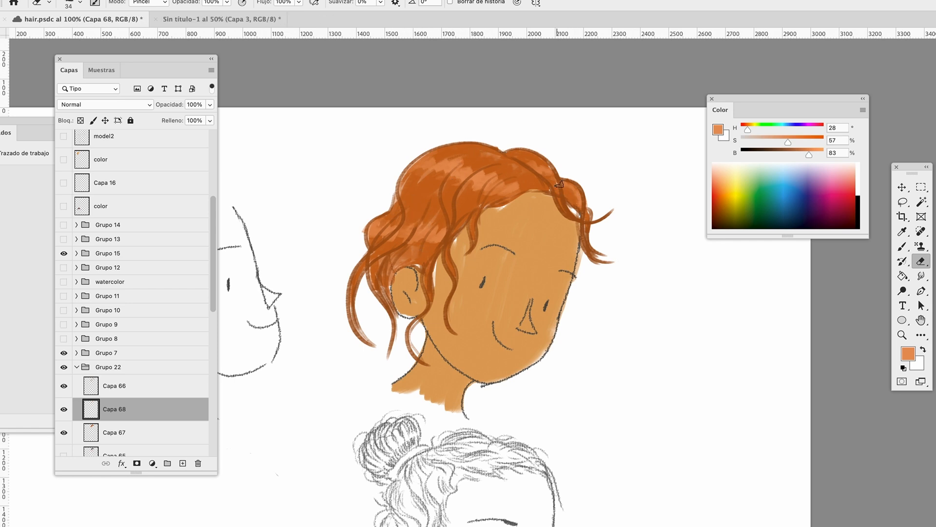
# Add a new layer and paint dark brown shadows in the hair around the ear
pyautogui.press('b')
pyautogui.click(183, 464)
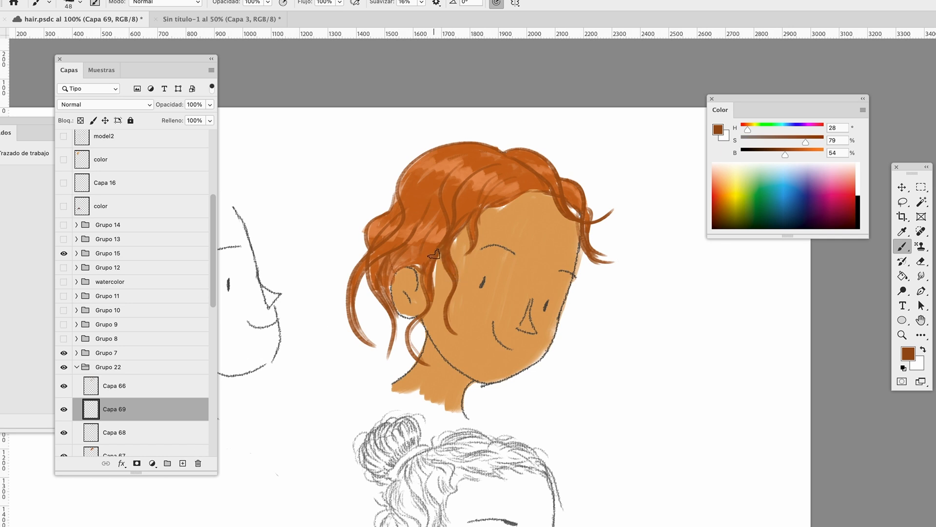
pyautogui.moveTo(409, 253); pyautogui.dragTo(388, 284)
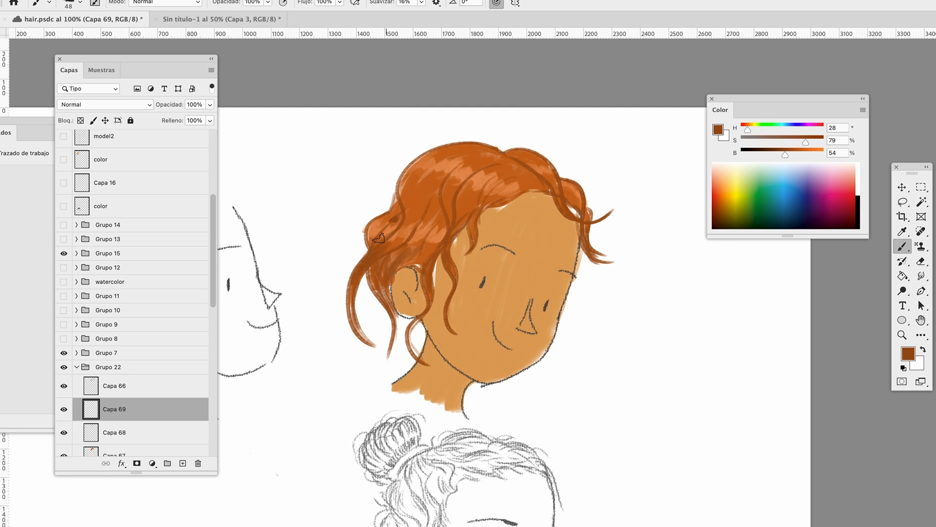
# Add a layer above Capa 66 and paint brown strands over the hair, extending loose wavy locks at the back
pyautogui.click(114, 386)
pyautogui.click(183, 464)
pyautogui.moveTo(406, 174)
pyautogui.mouseDown()
pyautogui.moveTo(394, 206)
pyautogui.moveTo(398, 196)
pyautogui.mouseUp()
pyautogui.moveTo(427, 224); pyautogui.dragTo(441, 203)
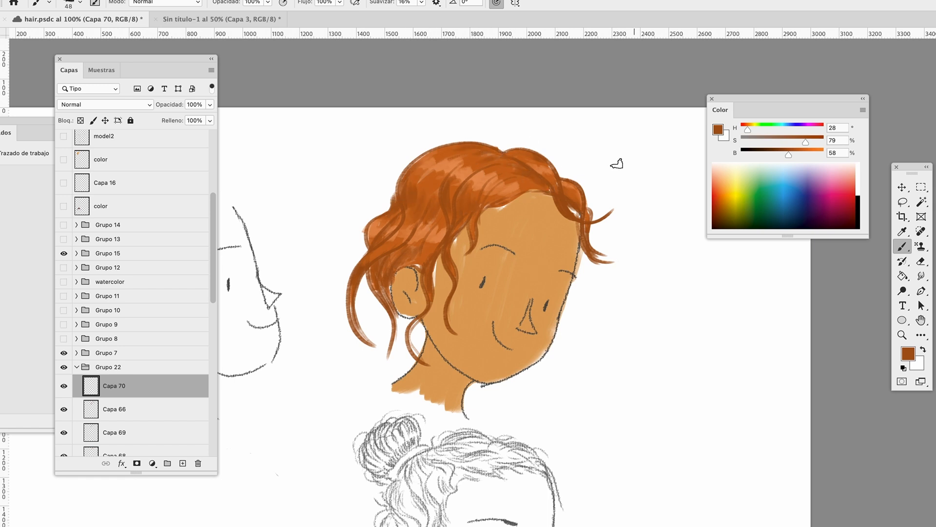
pyautogui.keyDown('alt'); pyautogui.click(562, 203); pyautogui.keyUp('alt')
pyautogui.moveTo(353, 305); pyautogui.dragTo(380, 375)
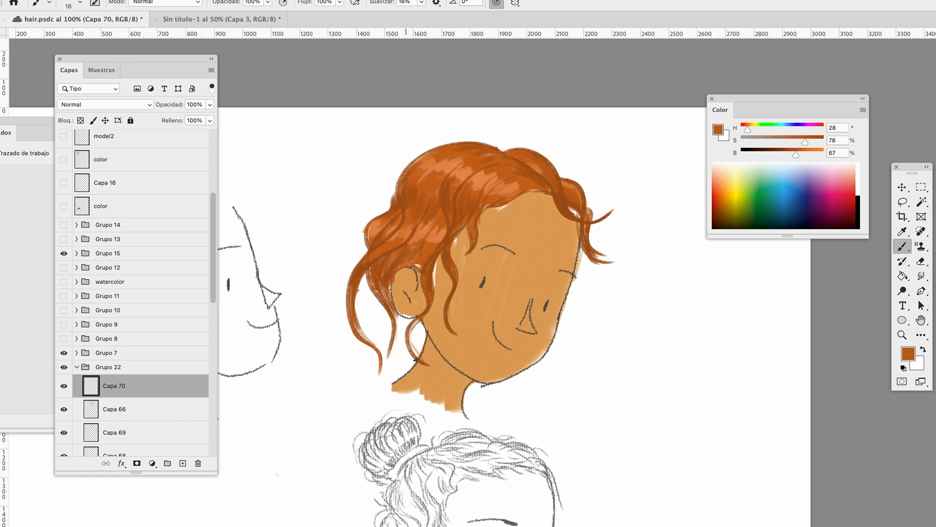
pyautogui.moveTo(376, 217); pyautogui.dragTo(336, 279)
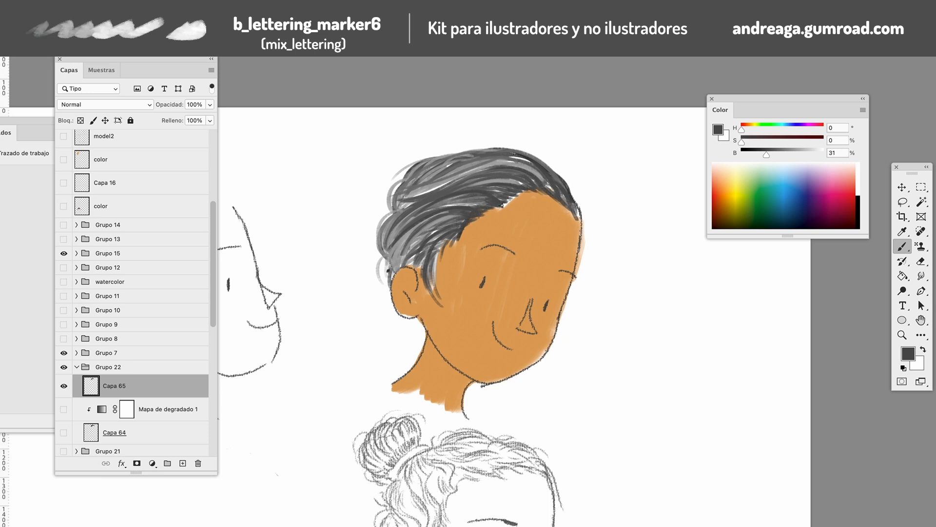
# Add grey strands to the swept-back dark hair on Capa 65, with loose wisps around its outline
pyautogui.keyDown('alt'); pyautogui.click(478, 206); pyautogui.keyUp('alt')
pyautogui.moveTo(480, 176); pyautogui.dragTo(523, 178)
pyautogui.keyDown('alt'); pyautogui.click(519, 175); pyautogui.keyUp('alt')
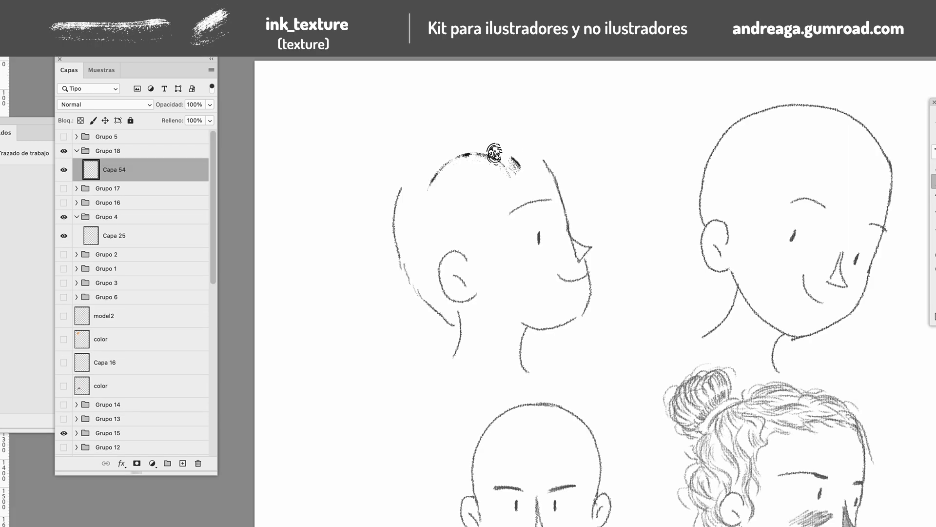
# Build swept-back hair on the profile head with curved black ink_texture strokes across the crown, temple, side and back
pyautogui.moveTo(495, 152); pyautogui.dragTo(429, 188)
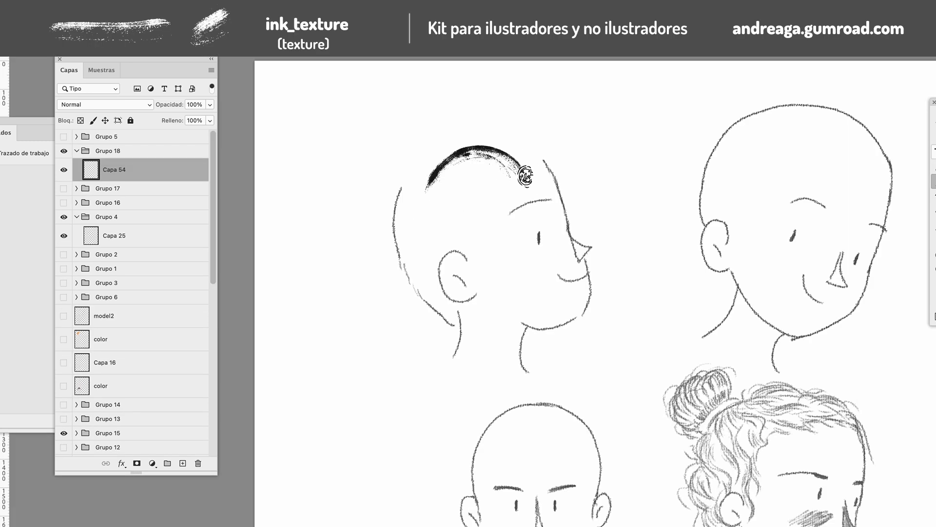
pyautogui.moveTo(531, 168); pyautogui.dragTo(485, 134)
pyautogui.moveTo(538, 162); pyautogui.dragTo(431, 174)
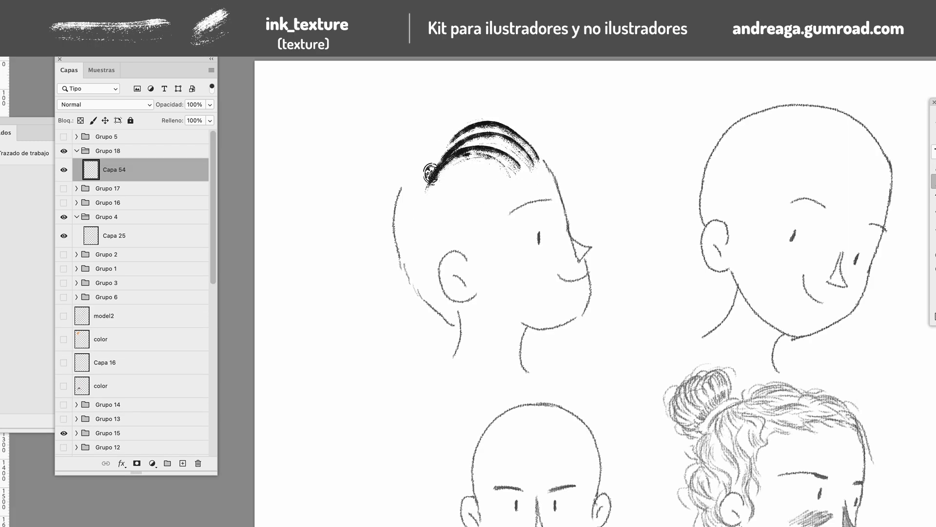
pyautogui.moveTo(541, 159)
pyautogui.mouseDown()
pyautogui.moveTo(530, 143)
pyautogui.moveTo(464, 140)
pyautogui.moveTo(469, 168)
pyautogui.moveTo(427, 191)
pyautogui.mouseUp()
pyautogui.moveTo(500, 177)
pyautogui.mouseDown()
pyautogui.moveTo(415, 213)
pyautogui.moveTo(417, 222)
pyautogui.mouseUp()
pyautogui.moveTo(479, 202); pyautogui.dragTo(407, 239)
pyautogui.moveTo(483, 195); pyautogui.dragTo(411, 244)
pyautogui.moveTo(477, 214)
pyautogui.mouseDown()
pyautogui.moveTo(432, 254)
pyautogui.moveTo(474, 228)
pyautogui.moveTo(475, 272)
pyautogui.mouseUp()
pyautogui.moveTo(499, 176)
pyautogui.mouseDown()
pyautogui.moveTo(476, 169)
pyautogui.moveTo(460, 222)
pyautogui.moveTo(495, 180)
pyautogui.moveTo(439, 199)
pyautogui.mouseUp()
pyautogui.moveTo(472, 148)
pyautogui.mouseDown()
pyautogui.moveTo(404, 200)
pyautogui.moveTo(427, 222)
pyautogui.mouseUp()
pyautogui.moveTo(396, 210); pyautogui.dragTo(423, 245)
pyautogui.moveTo(404, 182); pyautogui.dragTo(437, 200)
# Extend the black ink hair down the nape into a segmented tail that tapers to a point
pyautogui.moveTo(398, 237)
pyautogui.mouseDown()
pyautogui.moveTo(425, 262)
pyautogui.moveTo(407, 307)
pyautogui.mouseUp()
pyautogui.moveTo(415, 256); pyautogui.dragTo(448, 327)
pyautogui.moveTo(456, 293); pyautogui.dragTo(424, 376)
pyautogui.moveTo(453, 312)
pyautogui.mouseDown()
pyautogui.moveTo(432, 375)
pyautogui.moveTo(400, 383)
pyautogui.mouseUp()
pyautogui.moveTo(463, 341)
pyautogui.mouseDown()
pyautogui.moveTo(404, 400)
pyautogui.moveTo(438, 416)
pyautogui.moveTo(404, 447)
pyautogui.mouseUp()
pyautogui.moveTo(436, 405); pyautogui.dragTo(410, 439)
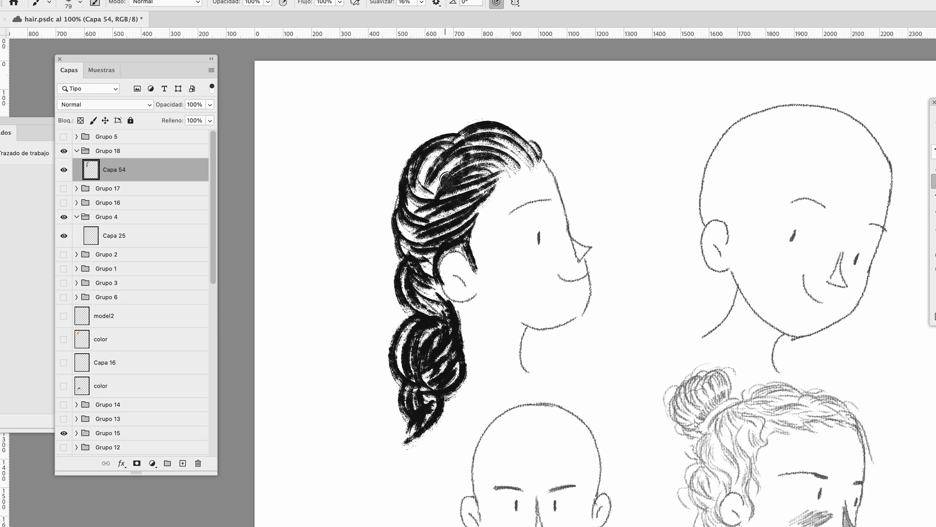
pyautogui.moveTo(429, 153); pyautogui.dragTo(424, 198)
pyautogui.moveTo(404, 197); pyautogui.dragTo(387, 371)
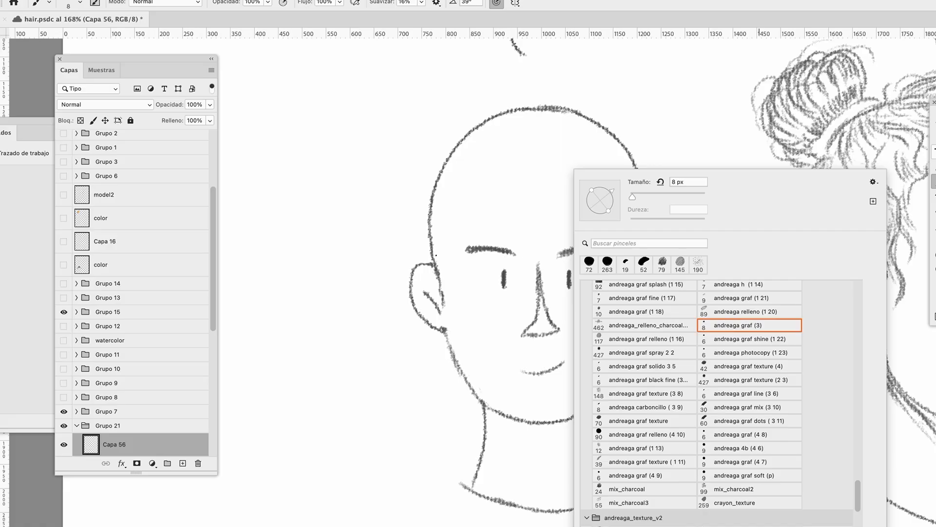
# Sketch the front-facing head's hairline on Capa 56 and build short curly hair above it with a 72 px texture brush
pyautogui.moveTo(436, 254); pyautogui.dragTo(440, 205)
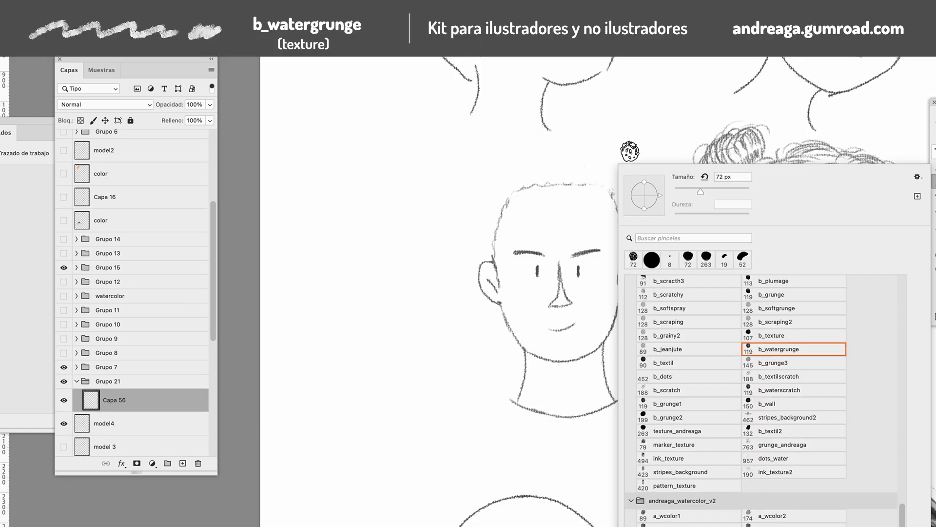
pyautogui.moveTo(537, 168)
pyautogui.mouseDown()
pyautogui.moveTo(516, 195)
pyautogui.moveTo(509, 175)
pyautogui.moveTo(489, 204)
pyautogui.moveTo(495, 249)
pyautogui.moveTo(496, 221)
pyautogui.moveTo(542, 163)
pyautogui.moveTo(533, 152)
pyautogui.moveTo(508, 180)
pyautogui.moveTo(575, 176)
pyautogui.moveTo(559, 152)
pyautogui.moveTo(525, 182)
pyautogui.moveTo(589, 180)
pyautogui.moveTo(595, 163)
pyautogui.moveTo(618, 185)
pyautogui.moveTo(623, 256)
pyautogui.moveTo(626, 205)
pyautogui.moveTo(603, 157)
pyautogui.moveTo(618, 164)
pyautogui.moveTo(626, 190)
pyautogui.moveTo(623, 168)
pyautogui.moveTo(591, 159)
pyautogui.moveTo(612, 244)
pyautogui.moveTo(646, 207)
pyautogui.mouseUp()
pyautogui.rightClick(639, 202)
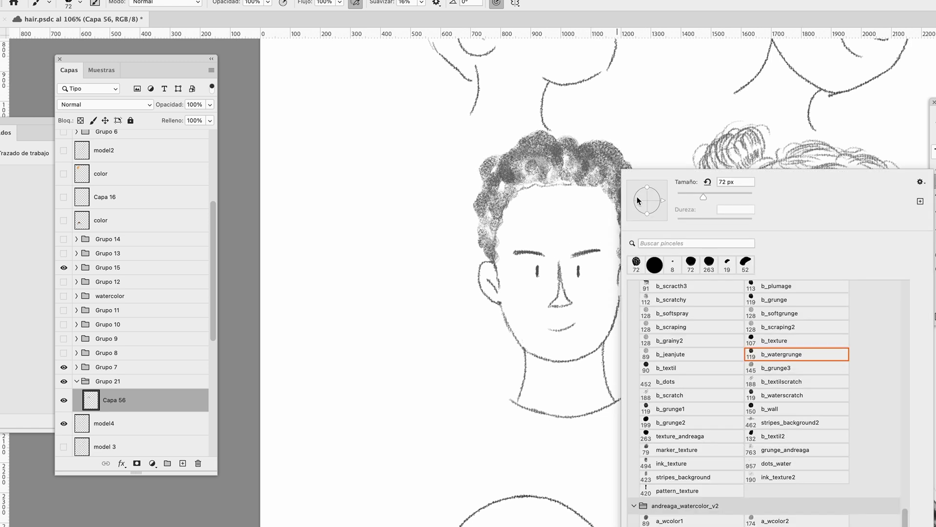
# Add a new layer and trace curl lines over the textured hair with the andreaga_graf (3) pencil
pyautogui.click(183, 463)
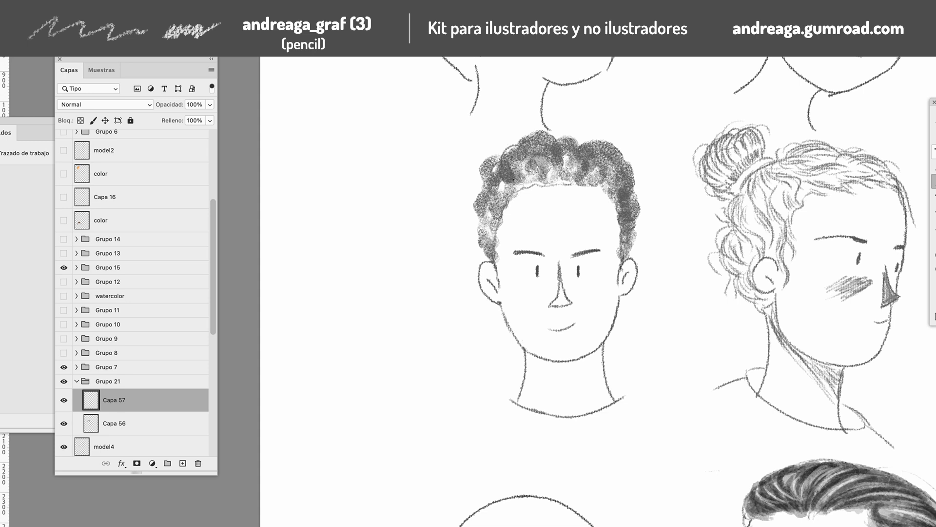
pyautogui.moveTo(490, 183); pyautogui.dragTo(485, 196)
pyautogui.press('super+z')
pyautogui.moveTo(529, 168)
pyautogui.mouseDown()
pyautogui.moveTo(558, 177)
pyautogui.moveTo(592, 154)
pyautogui.mouseUp()
# Name the two hair layers trazo and textura, and hide trazo to show the texture alone
pyautogui.click(933, 295)
pyautogui.click(195, 419)
pyautogui.click(447, 313)
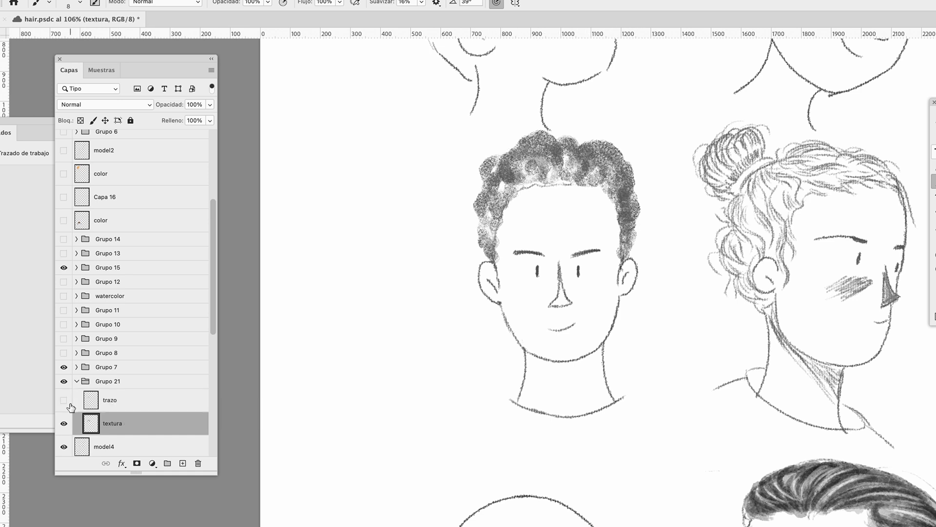
pyautogui.click(165, 393)
# Paint dark curly hair on the profile head with the a_wcolor4 brush and dab two texture samples beside the neck
pyautogui.moveTo(373, 139); pyautogui.dragTo(489, 142)
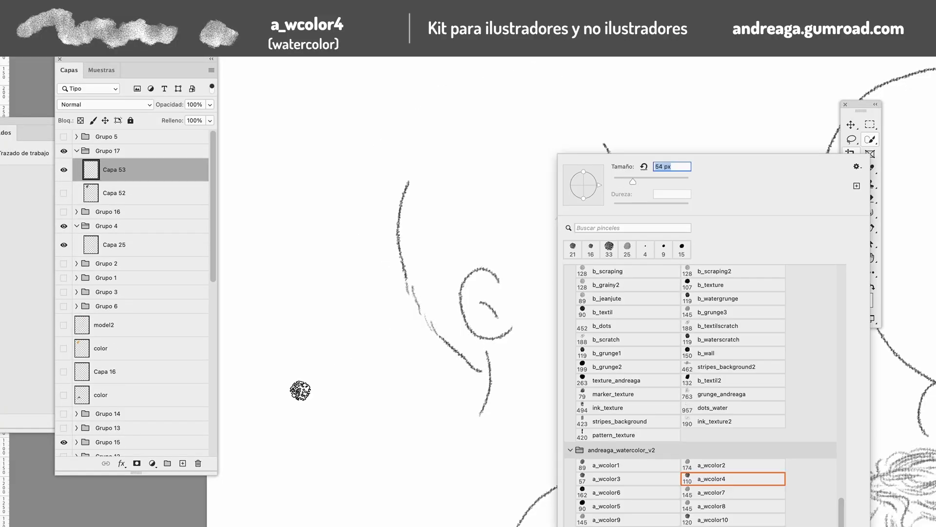
pyautogui.moveTo(301, 390)
pyautogui.mouseDown()
pyautogui.moveTo(321, 384)
pyautogui.moveTo(301, 416)
pyautogui.moveTo(356, 393)
pyautogui.mouseUp()
pyautogui.moveTo(368, 455)
pyautogui.mouseDown()
pyautogui.moveTo(411, 453)
pyautogui.moveTo(380, 463)
pyautogui.moveTo(400, 468)
pyautogui.mouseUp()
# Reduce the brush to 28 px and dab small dark curls up the side of the profile head above the ear
pyautogui.press('[')
pyautogui.press('[')
pyautogui.press('[')
pyautogui.press('[')
pyautogui.moveTo(480, 246)
pyautogui.mouseDown()
pyautogui.moveTo(499, 262)
pyautogui.moveTo(503, 280)
pyautogui.moveTo(485, 214)
pyautogui.moveTo(515, 206)
pyautogui.mouseUp()
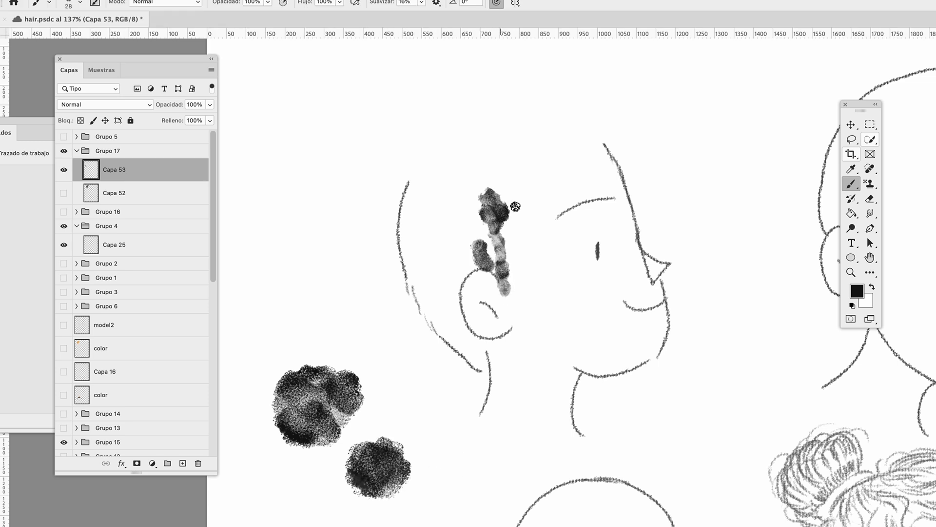
pyautogui.moveTo(486, 173)
pyautogui.mouseDown()
pyautogui.moveTo(519, 151)
pyautogui.moveTo(583, 136)
pyautogui.moveTo(497, 68)
pyautogui.moveTo(390, 127)
pyautogui.moveTo(416, 247)
pyautogui.moveTo(481, 260)
pyautogui.mouseUp()
pyautogui.moveTo(388, 239)
pyautogui.mouseDown()
pyautogui.moveTo(370, 253)
pyautogui.moveTo(422, 272)
pyautogui.moveTo(443, 236)
pyautogui.moveTo(449, 121)
pyautogui.moveTo(439, 219)
pyautogui.moveTo(451, 158)
pyautogui.moveTo(493, 98)
pyautogui.moveTo(426, 137)
pyautogui.moveTo(465, 161)
pyautogui.moveTo(553, 112)
pyautogui.moveTo(420, 112)
pyautogui.moveTo(424, 243)
pyautogui.moveTo(541, 129)
pyautogui.moveTo(418, 106)
pyautogui.moveTo(425, 290)
pyautogui.moveTo(468, 341)
pyautogui.moveTo(474, 255)
pyautogui.moveTo(450, 277)
pyautogui.mouseUp()
pyautogui.press('super+z')
pyautogui.press('super+minus')
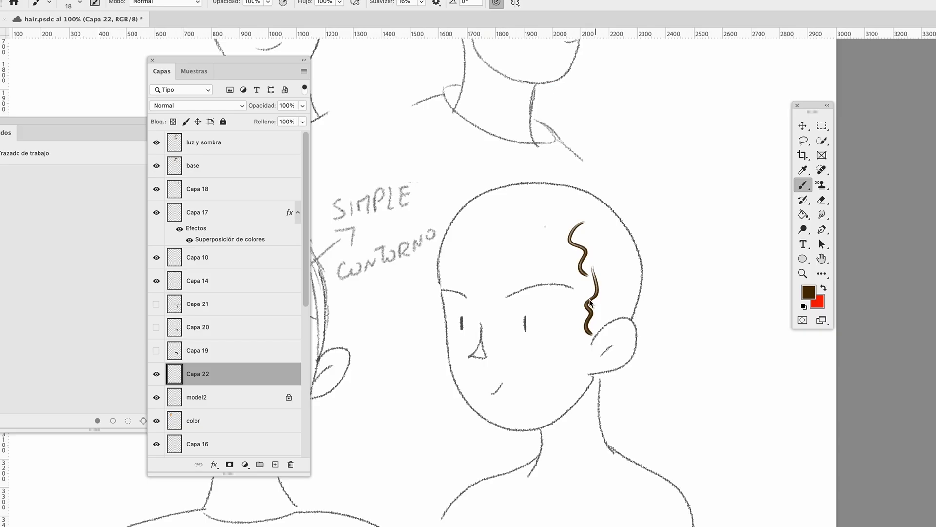
# Draw a wavy dark brown hairline across the forehead and down to the ear on Capa 22 with an 18 px brush
pyautogui.moveTo(478, 217); pyautogui.dragTo(507, 227)
pyautogui.moveTo(517, 222); pyautogui.dragTo(535, 231)
pyautogui.moveTo(540, 226); pyautogui.dragTo(558, 226)
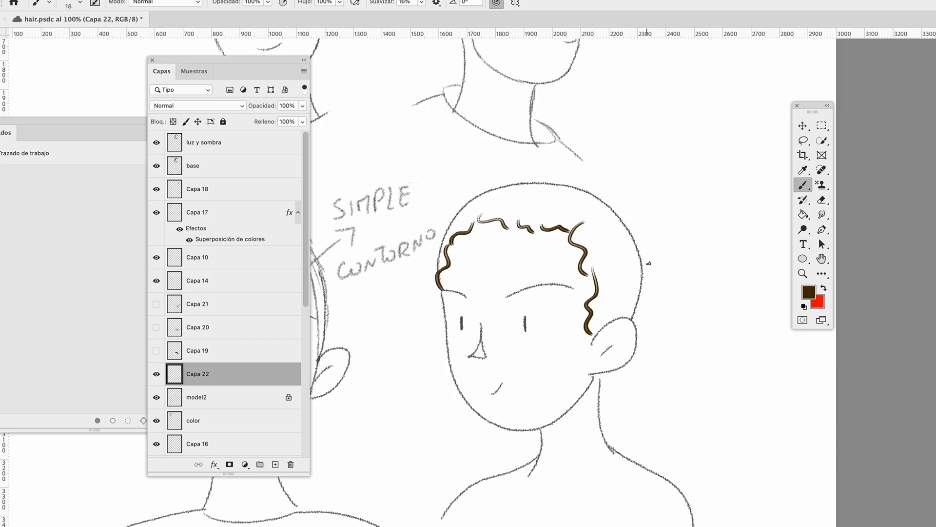
pyautogui.moveTo(517, 185); pyautogui.dragTo(610, 178)
pyautogui.press('super+z')
# Draw a long wavy strand beside the head and outline the curly crown and ponytail in dark brown
pyautogui.moveTo(703, 180); pyautogui.dragTo(712, 331)
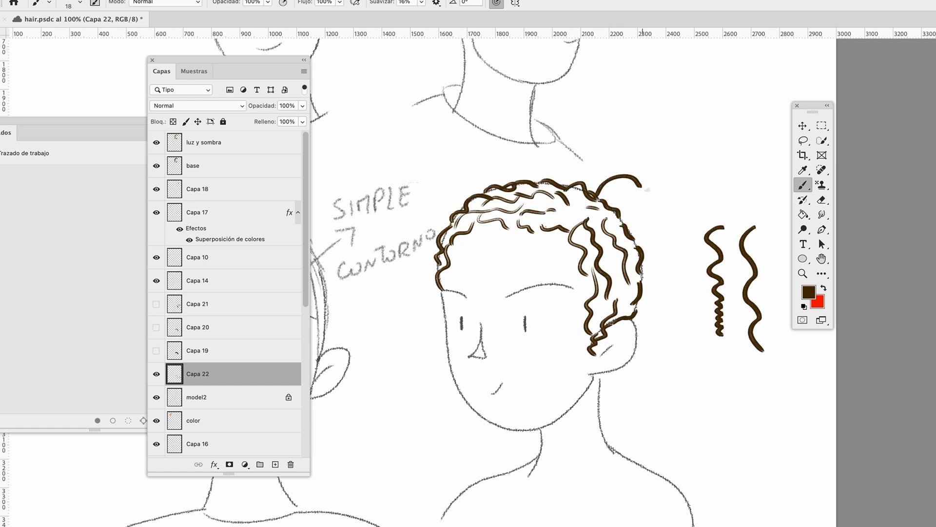
pyautogui.moveTo(639, 185); pyautogui.dragTo(690, 195)
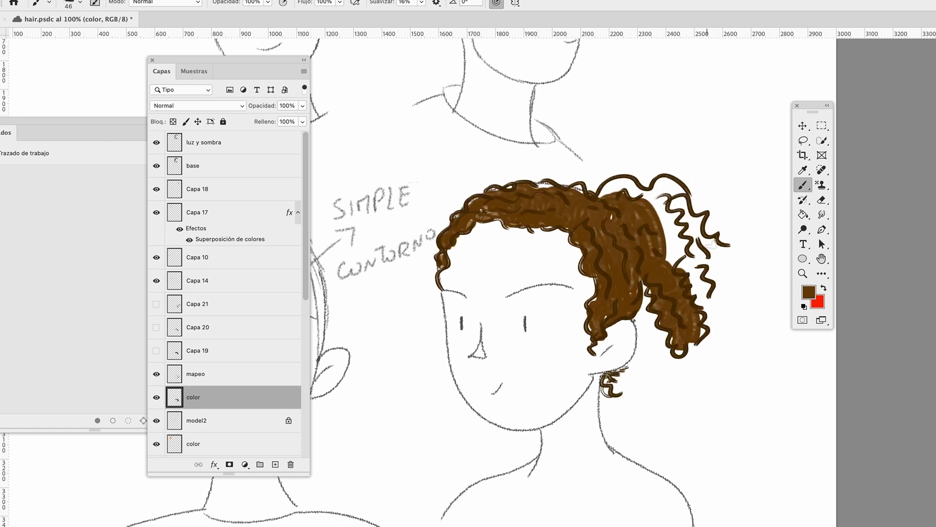
pyautogui.moveTo(702, 254)
pyautogui.mouseDown()
pyautogui.moveTo(693, 217)
pyautogui.moveTo(649, 190)
pyautogui.moveTo(604, 188)
pyautogui.mouseUp()
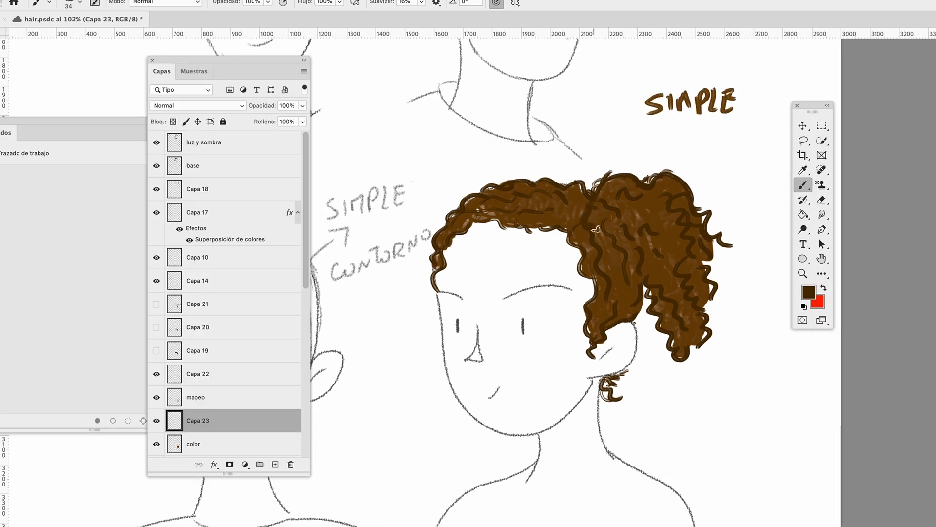
# Paint wavy strands over the brown crown and ponytail, and sample a brown from the hair
pyautogui.moveTo(596, 228)
pyautogui.mouseDown()
pyautogui.moveTo(619, 211)
pyautogui.moveTo(634, 261)
pyautogui.moveTo(621, 208)
pyautogui.moveTo(536, 195)
pyautogui.moveTo(575, 183)
pyautogui.moveTo(556, 215)
pyautogui.moveTo(566, 183)
pyautogui.mouseUp()
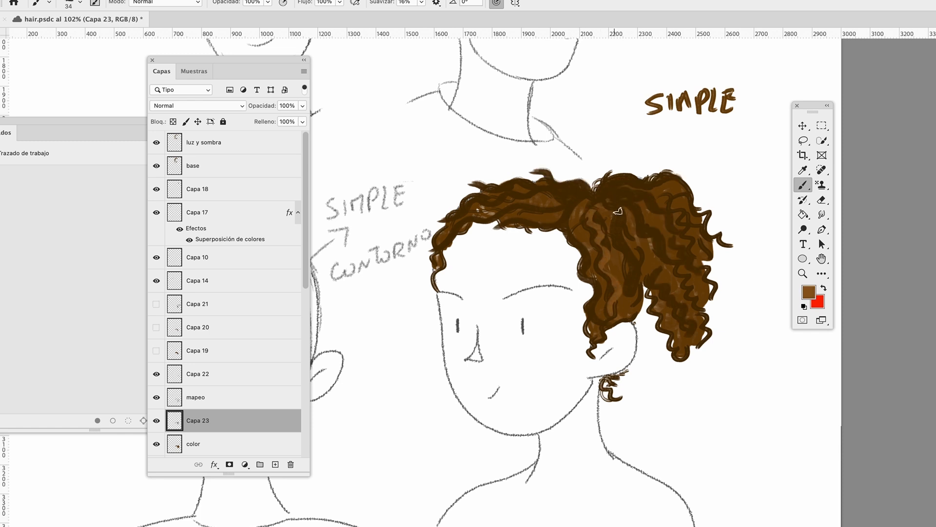
pyautogui.moveTo(616, 210)
pyautogui.mouseDown()
pyautogui.moveTo(634, 294)
pyautogui.moveTo(658, 263)
pyautogui.mouseUp()
pyautogui.click(227, 379)
pyautogui.moveTo(624, 189)
pyautogui.mouseDown()
pyautogui.moveTo(689, 248)
pyautogui.moveTo(688, 342)
pyautogui.moveTo(704, 287)
pyautogui.moveTo(694, 239)
pyautogui.moveTo(576, 212)
pyautogui.moveTo(502, 222)
pyautogui.moveTo(482, 188)
pyautogui.moveTo(582, 263)
pyautogui.moveTo(599, 327)
pyautogui.moveTo(590, 189)
pyautogui.moveTo(622, 283)
pyautogui.mouseUp()
pyautogui.press('i')
pyautogui.click(657, 223)
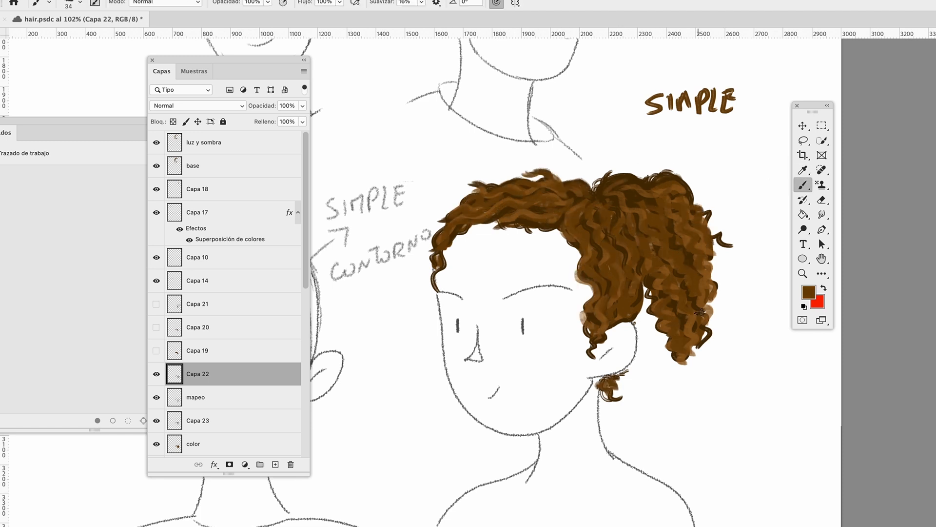
# Choose another brown and paint wavy strands down the ponytail and the hair in front of the ear
pyautogui.click(808, 291)
pyautogui.click(409, 395)
pyautogui.keyDown('alt'); pyautogui.click(705, 276); pyautogui.keyUp('alt')
pyautogui.moveTo(678, 266); pyautogui.dragTo(710, 333)
pyautogui.moveTo(659, 297); pyautogui.dragTo(690, 352)
pyautogui.moveTo(607, 275); pyautogui.dragTo(623, 313)
pyautogui.moveTo(585, 233); pyautogui.dragTo(609, 300)
pyautogui.moveTo(618, 249); pyautogui.dragTo(629, 277)
pyautogui.moveTo(676, 240); pyautogui.dragTo(692, 272)
# Add wavy brown strands along the front hairline and over the crown
pyautogui.moveTo(483, 212); pyautogui.dragTo(433, 224)
pyautogui.moveTo(497, 190)
pyautogui.mouseDown()
pyautogui.moveTo(456, 205)
pyautogui.moveTo(485, 212)
pyautogui.mouseUp()
pyautogui.moveTo(526, 183); pyautogui.dragTo(485, 193)
pyautogui.keyDown('alt'); pyautogui.click(452, 231); pyautogui.keyUp('alt')
pyautogui.moveTo(573, 212)
pyautogui.mouseDown()
pyautogui.moveTo(579, 250)
pyautogui.moveTo(603, 277)
pyautogui.mouseUp()
pyautogui.press('super+z')
# Layer more short wavy strands through the middle and upper part of the ponytail
pyautogui.moveTo(615, 244); pyautogui.dragTo(626, 289)
pyautogui.moveTo(660, 254); pyautogui.dragTo(683, 293)
pyautogui.moveTo(677, 235); pyautogui.dragTo(689, 251)
pyautogui.moveTo(647, 213); pyautogui.dragTo(661, 230)
pyautogui.moveTo(684, 218); pyautogui.dragTo(701, 246)
pyautogui.scroll(-1, 697, 244)
pyautogui.moveTo(631, 178); pyautogui.dragTo(661, 235)
pyautogui.moveTo(665, 247)
pyautogui.mouseDown()
pyautogui.moveTo(680, 279)
pyautogui.moveTo(657, 278)
pyautogui.mouseUp()
# Sample browns from the hair and layer them into a separate wavy lock below the ponytail
pyautogui.click(805, 274)
pyautogui.scroll(-1, 652, 215)
pyautogui.keyDown('alt'); pyautogui.click(652, 215); pyautogui.keyUp('alt')
pyautogui.press('b')
pyautogui.keyDown('alt'); pyautogui.click(659, 241); pyautogui.keyUp('alt')
pyautogui.moveTo(686, 326); pyautogui.dragTo(685, 390)
pyautogui.keyDown('alt'); pyautogui.click(639, 244); pyautogui.keyUp('alt')
pyautogui.moveTo(687, 326); pyautogui.dragTo(688, 372)
pyautogui.moveTo(688, 332)
pyautogui.mouseDown()
pyautogui.moveTo(675, 365)
pyautogui.moveTo(689, 368)
pyautogui.mouseUp()
pyautogui.moveTo(685, 326); pyautogui.dragTo(672, 355)
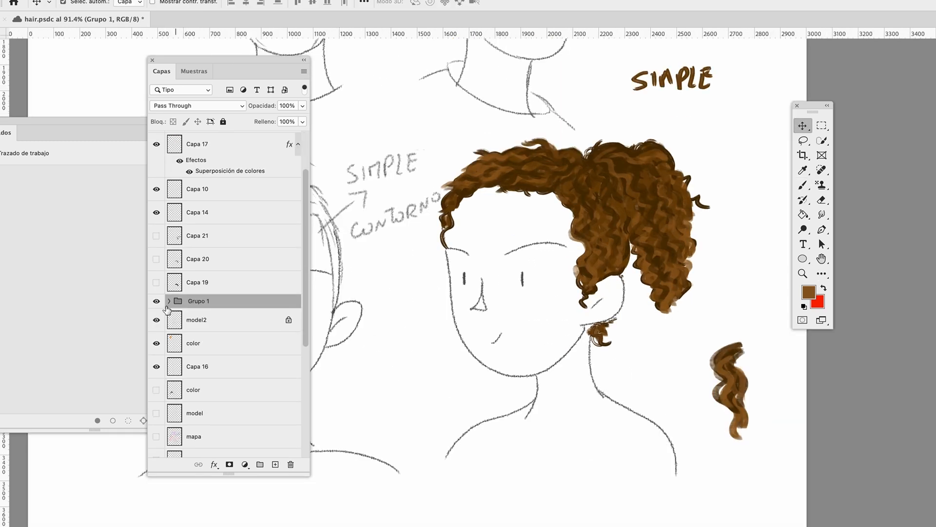
# Hide Grupo 1, show Capa 19, Capa 20 and Capa 21, and select Capa 21
pyautogui.click(155, 302)
pyautogui.click(200, 322)
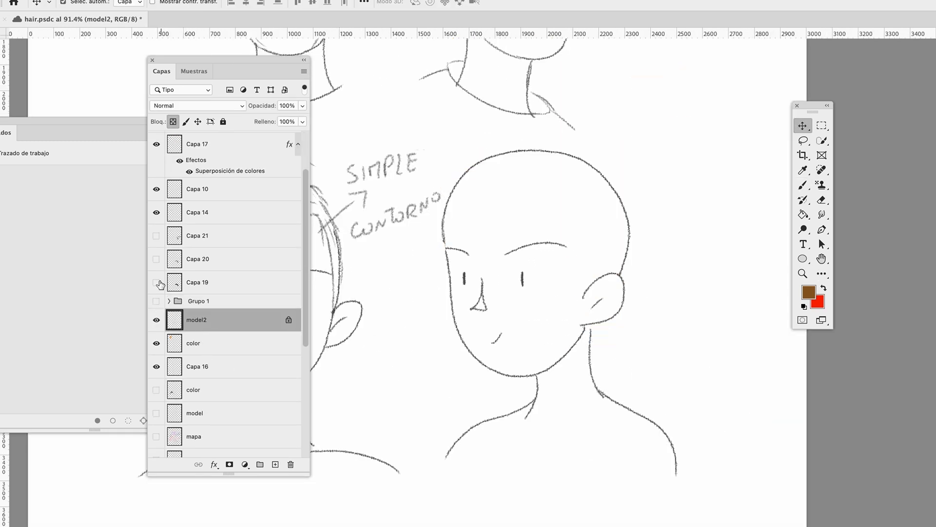
pyautogui.moveTo(156, 276); pyautogui.dragTo(155, 249)
pyautogui.click(193, 244)
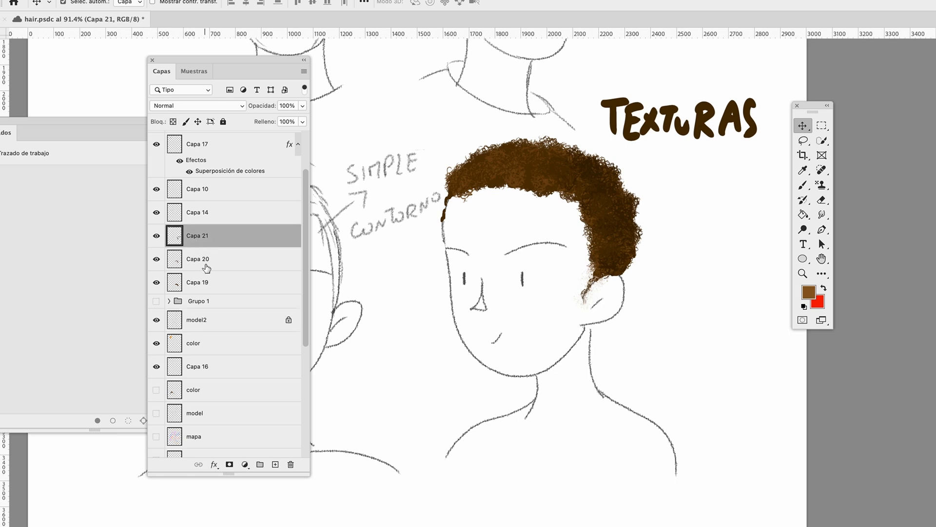